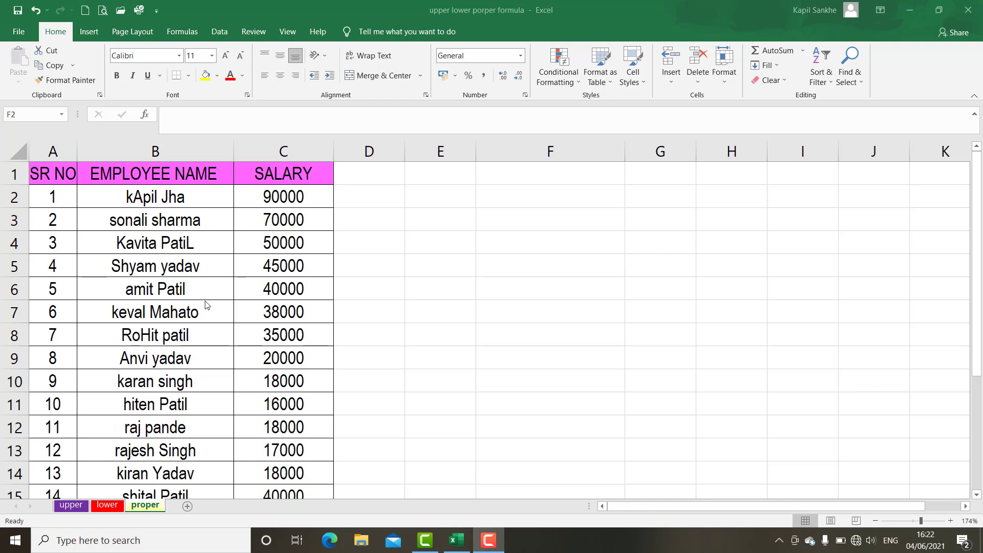
- Enter =UPPER(B2) in F2 to show the first employee's name in capitals
scroll(205, 304, "down", 2)
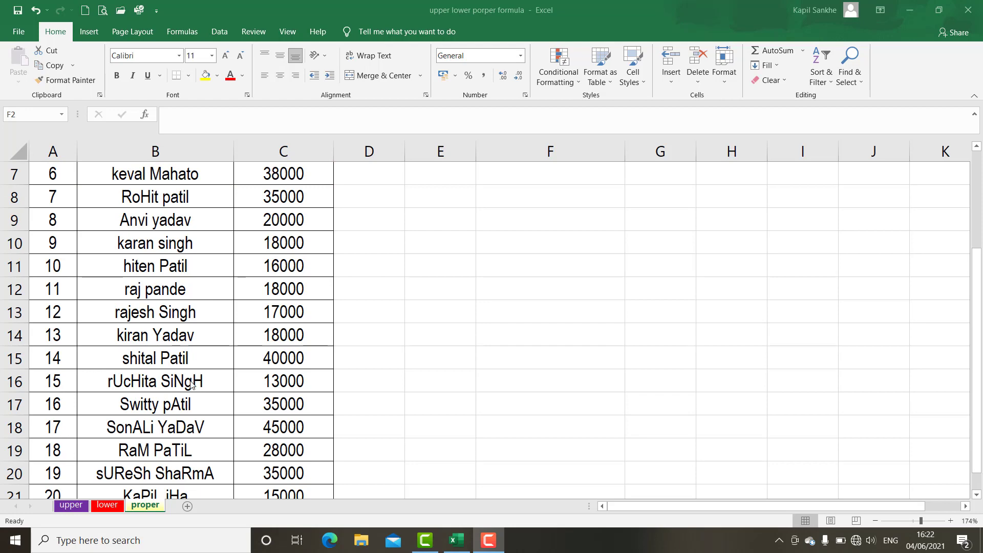
scroll(192, 424, "down", 2)
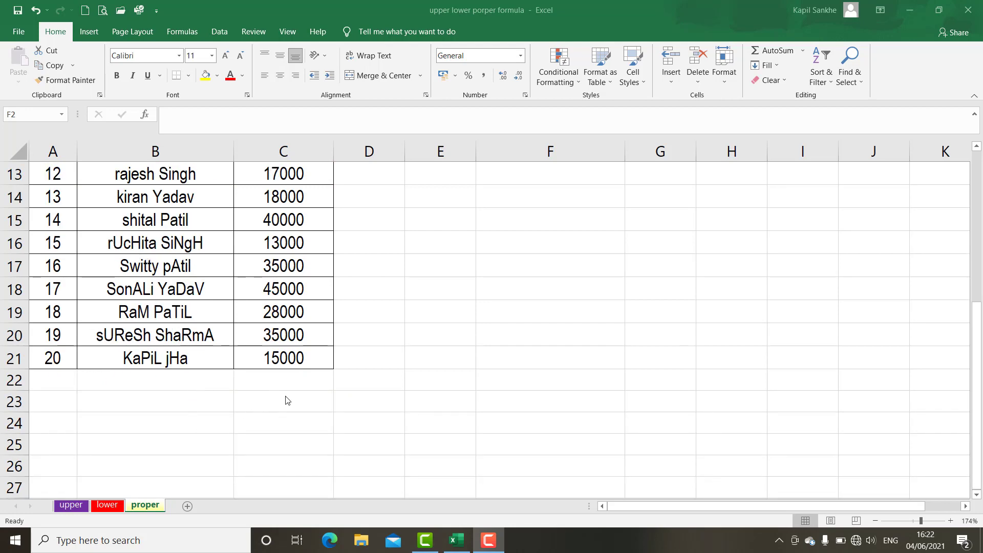
scroll(292, 404, "up", 2)
scroll(323, 416, "up", 2)
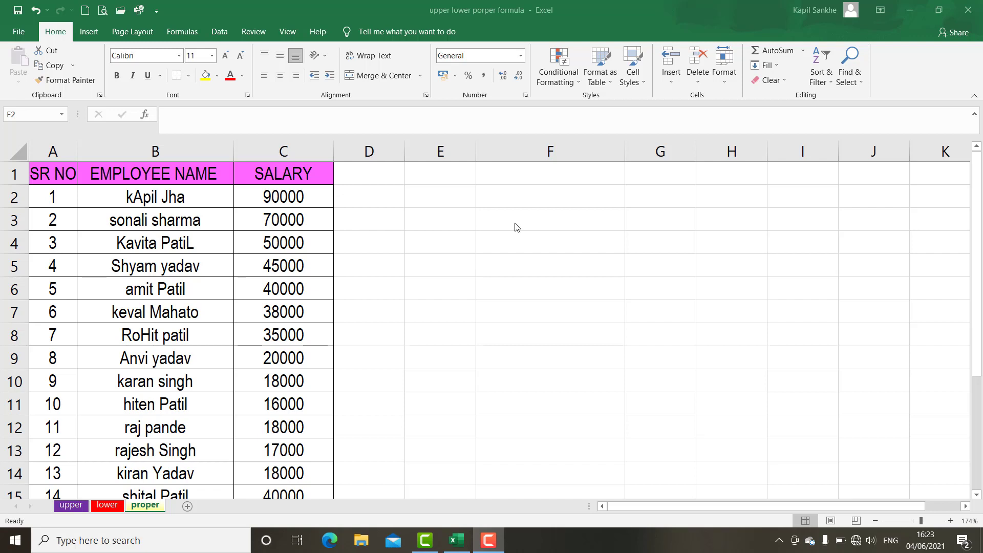
left_click(531, 199)
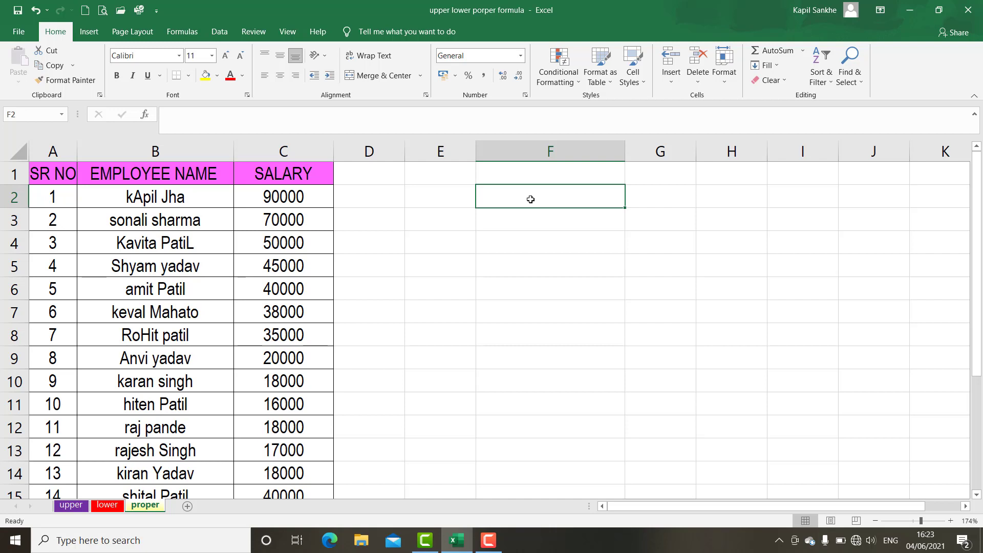
type("=")
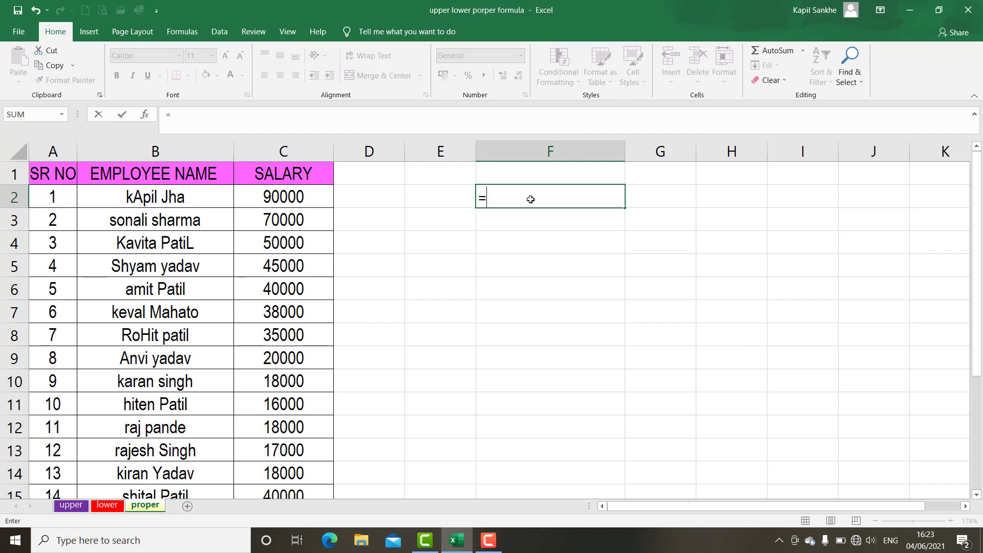
type("u")
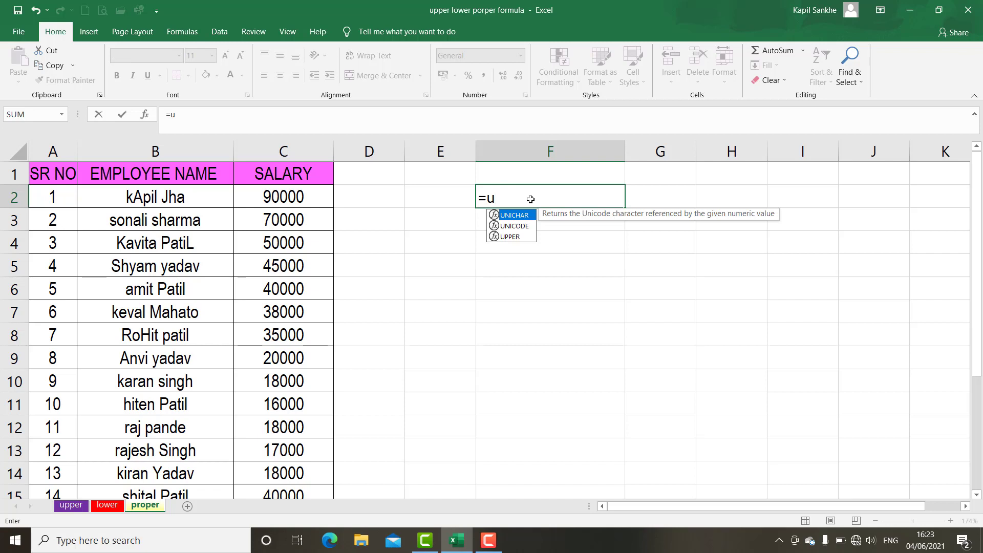
type("pper")
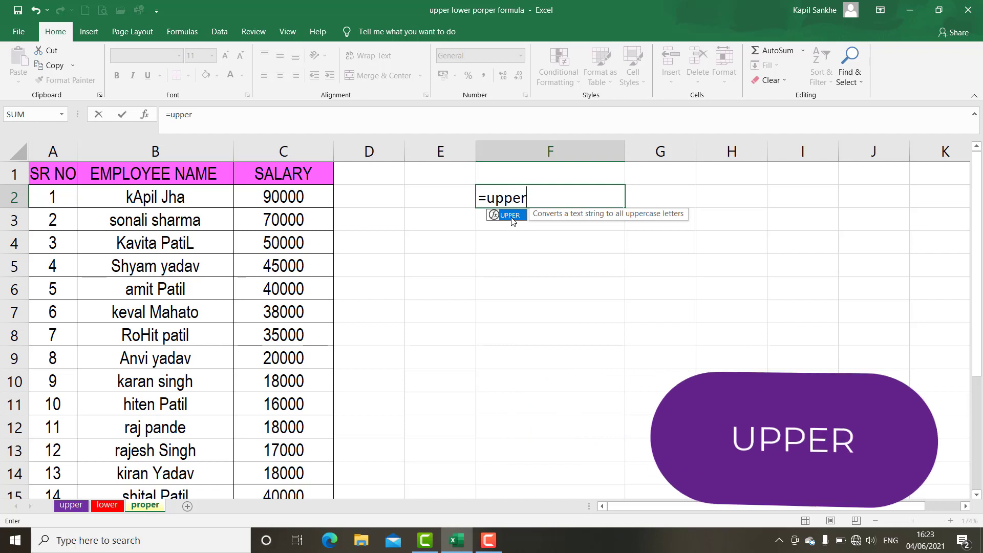
double_click(512, 217)
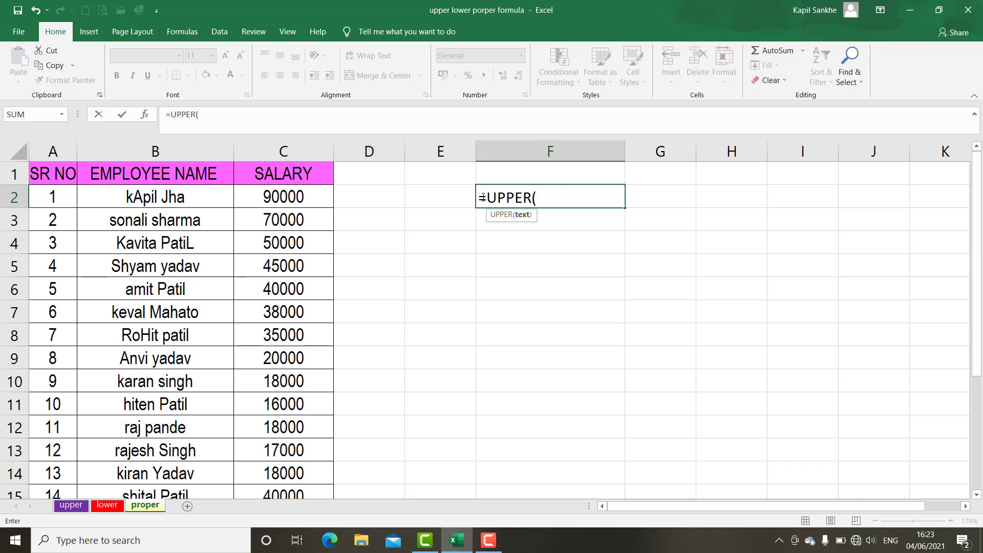
left_click(163, 197)
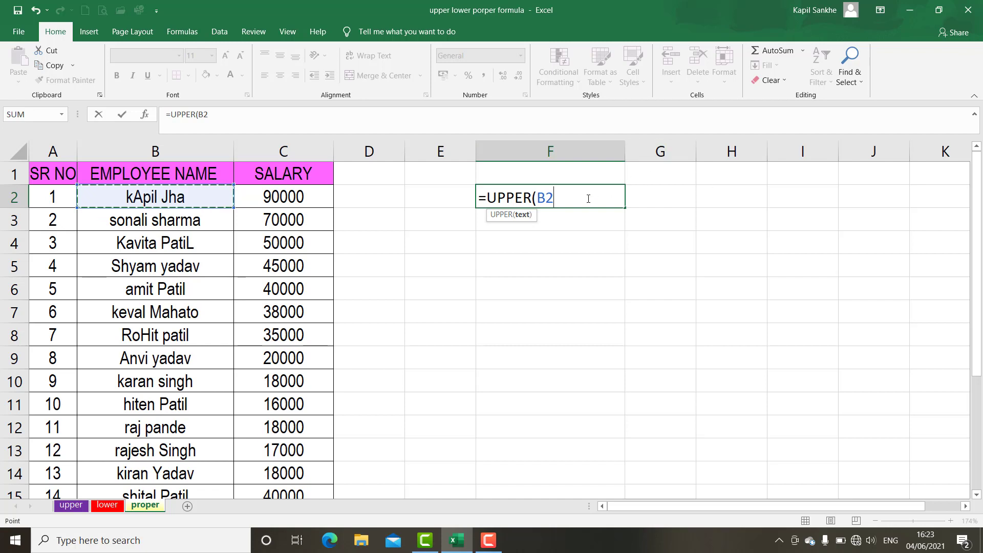
type(")")
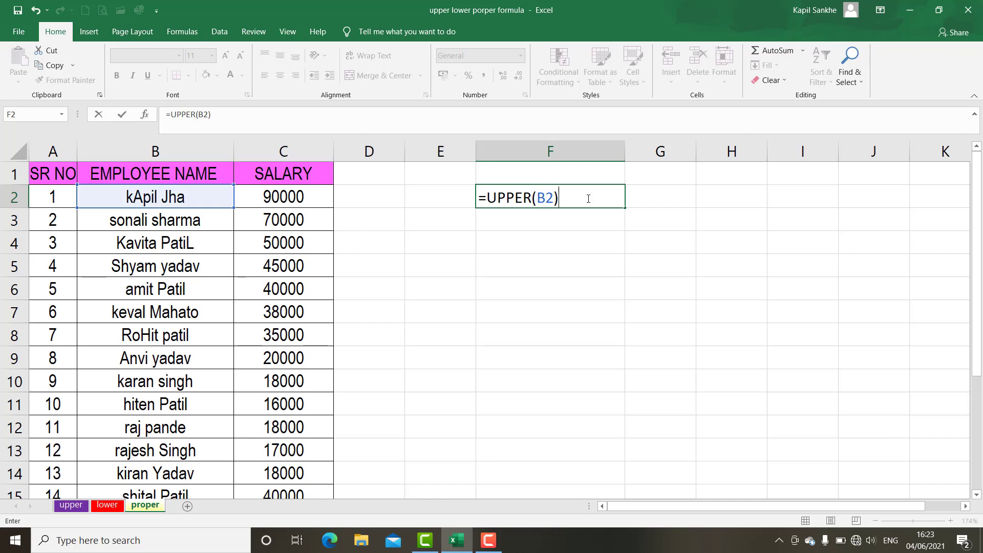
key("Return")
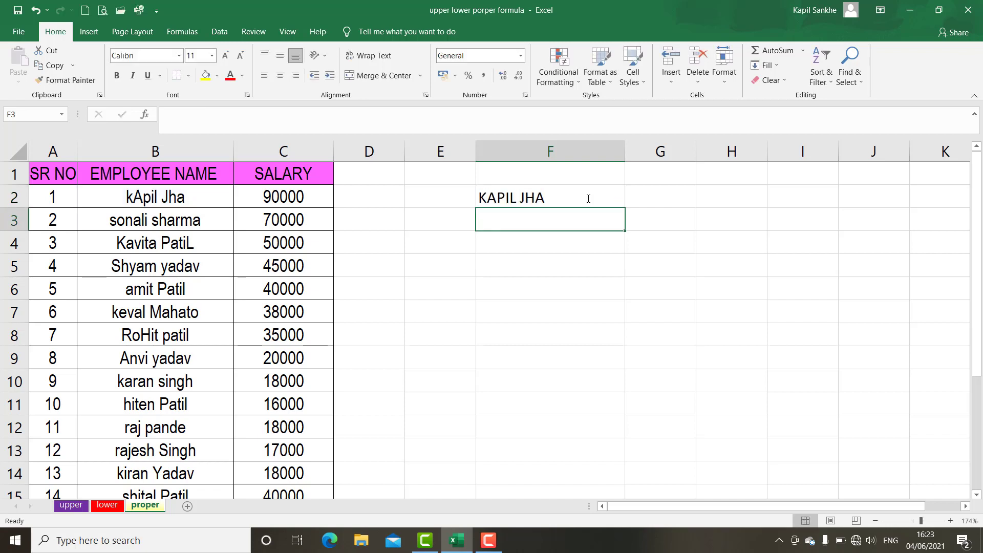
- Fill the UPPER formula from F2 down to F21
left_click(588, 199)
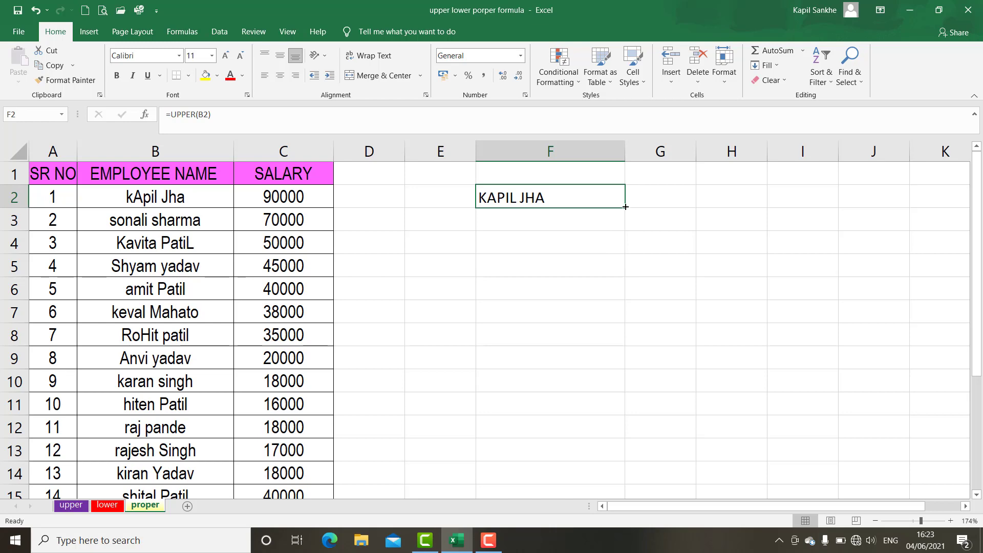
left_click_drag(626, 207, 610, 459)
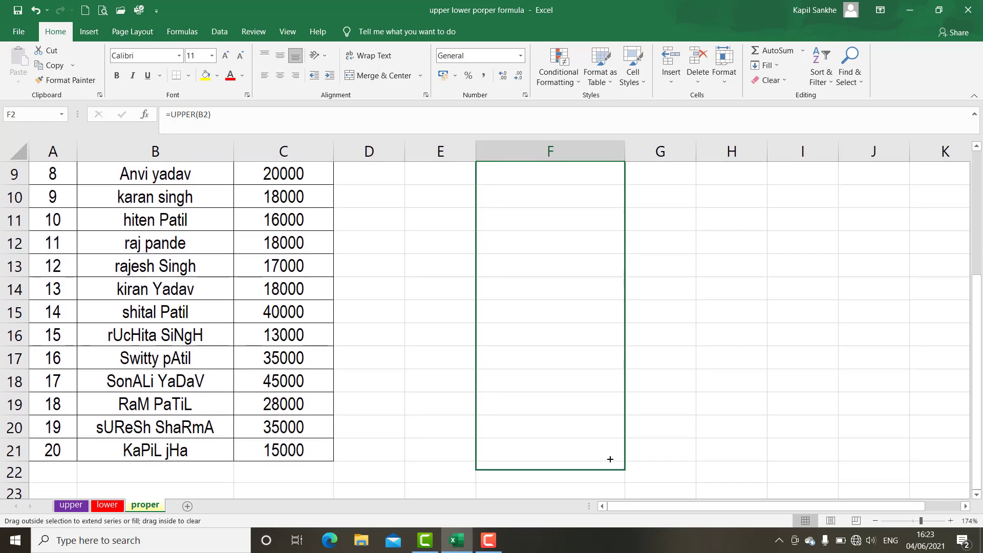
left_click_drag(610, 460, 610, 455)
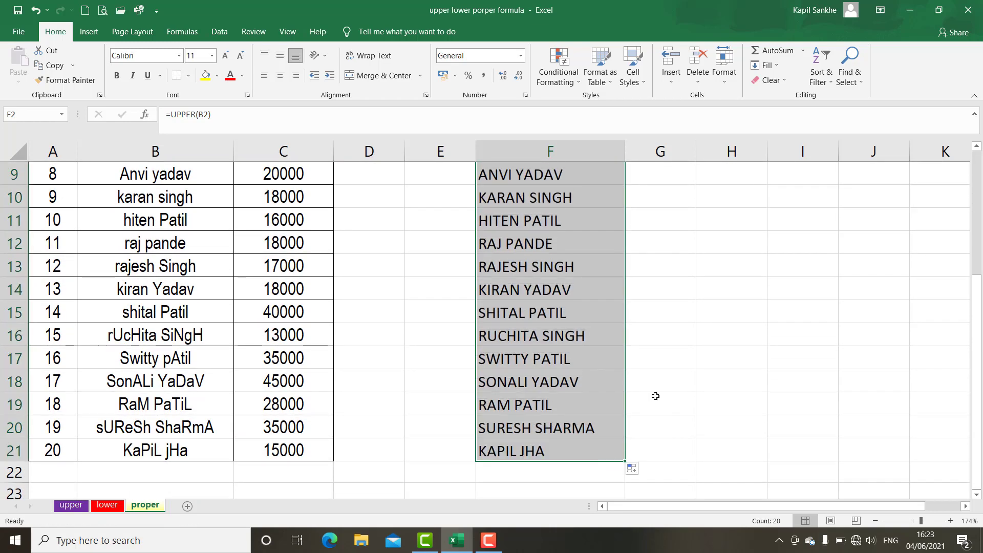
scroll(656, 396, "up", 3)
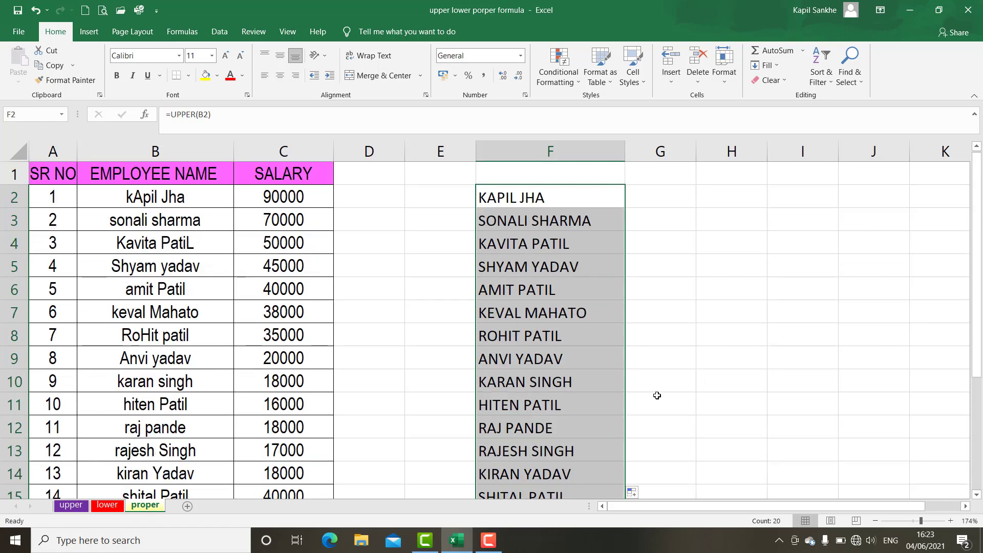
- Check the copied formulas in F3, F4, F5 and F8, then select F2:F21
left_click(544, 222)
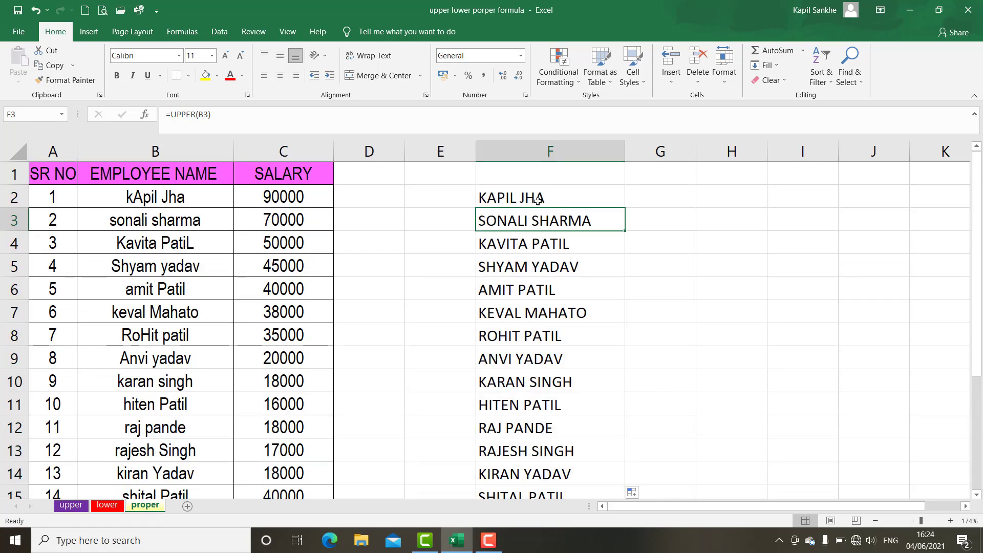
left_click(538, 200)
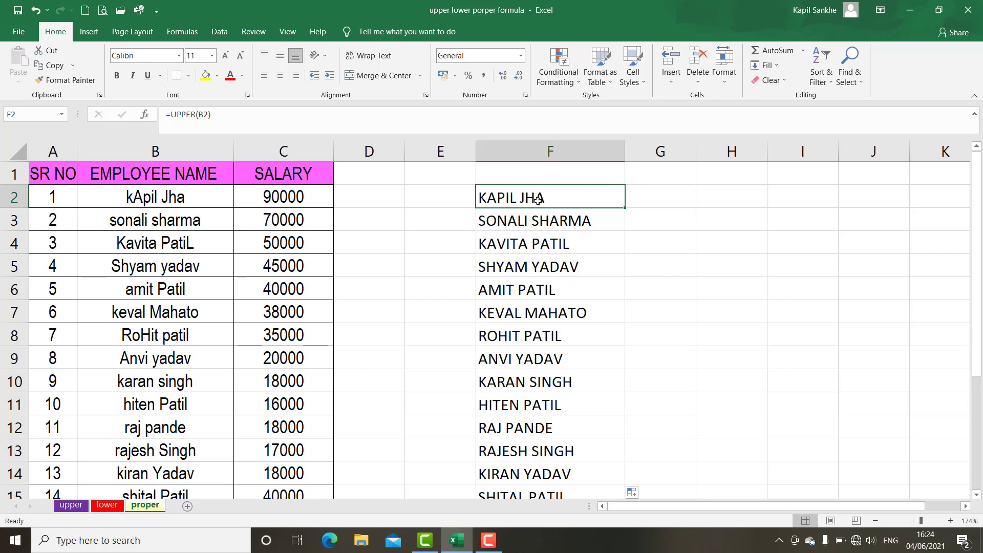
key("Down")
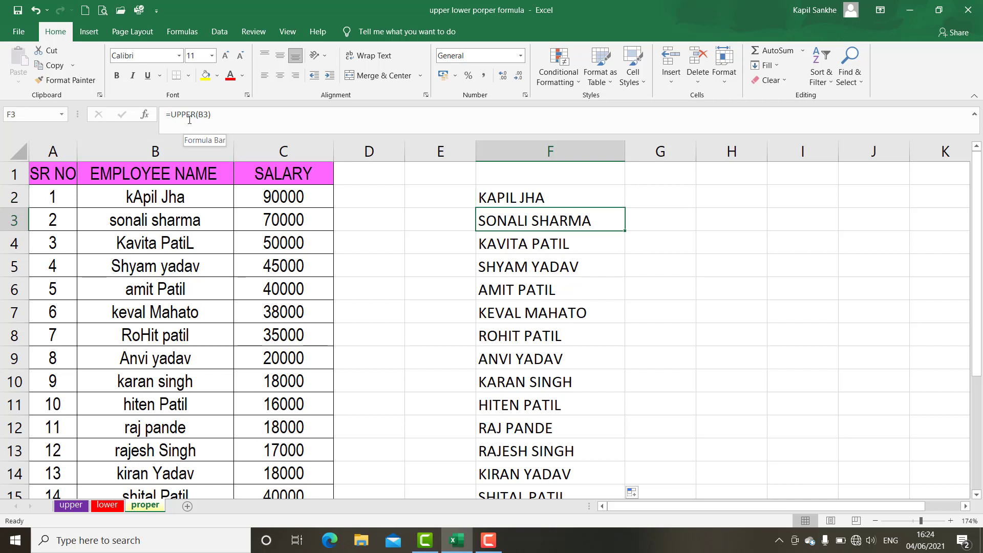
left_click(521, 246)
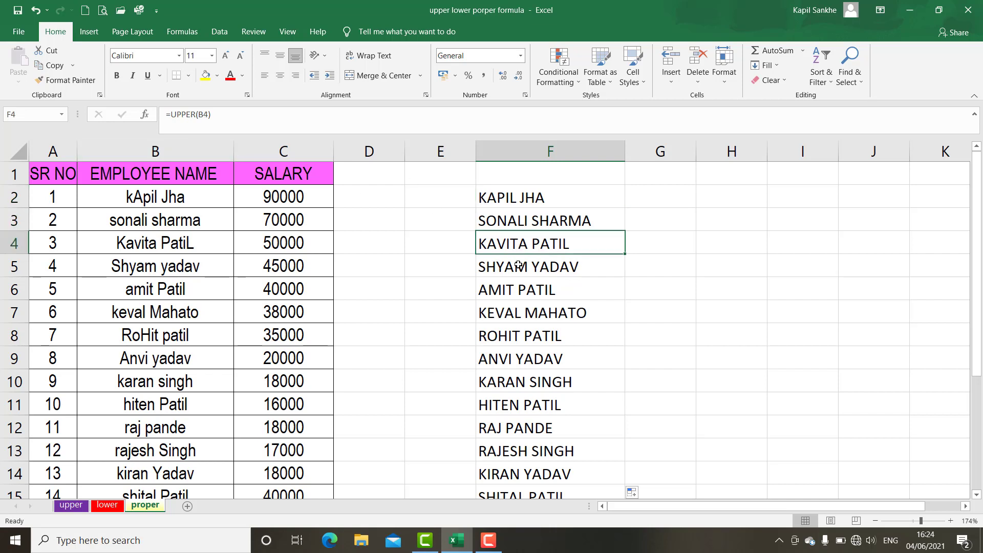
left_click(519, 267)
left_click(541, 327)
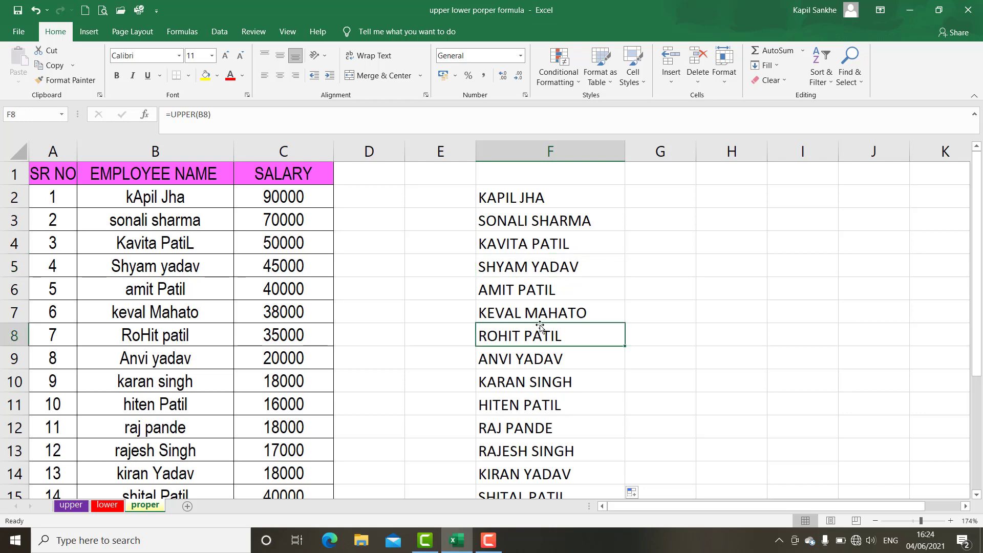
left_click(670, 239)
left_click_drag(548, 198, 577, 454)
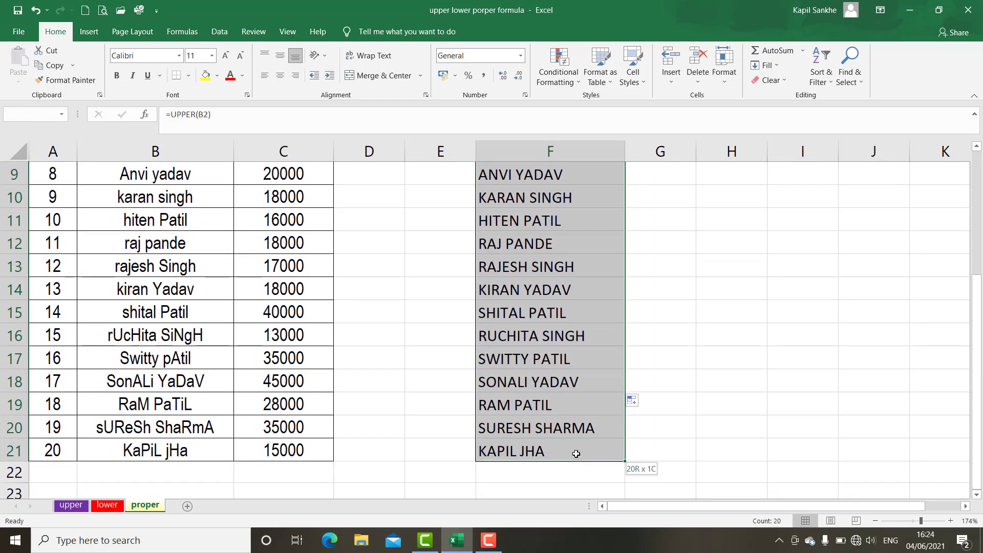
- Copy F2:F21 and paste it at B2, then undo the paste that produced #REF! errors
left_click(53, 65)
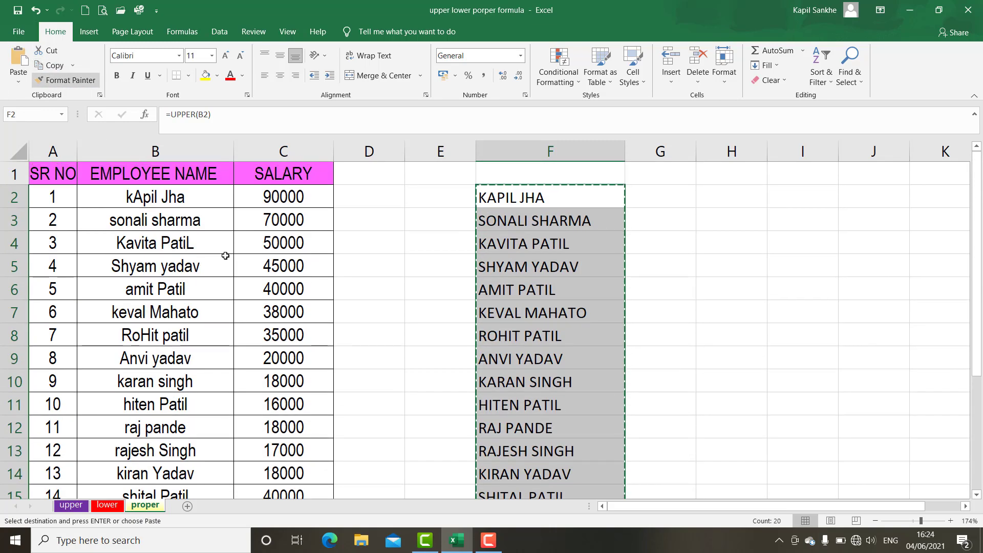
left_click(172, 202)
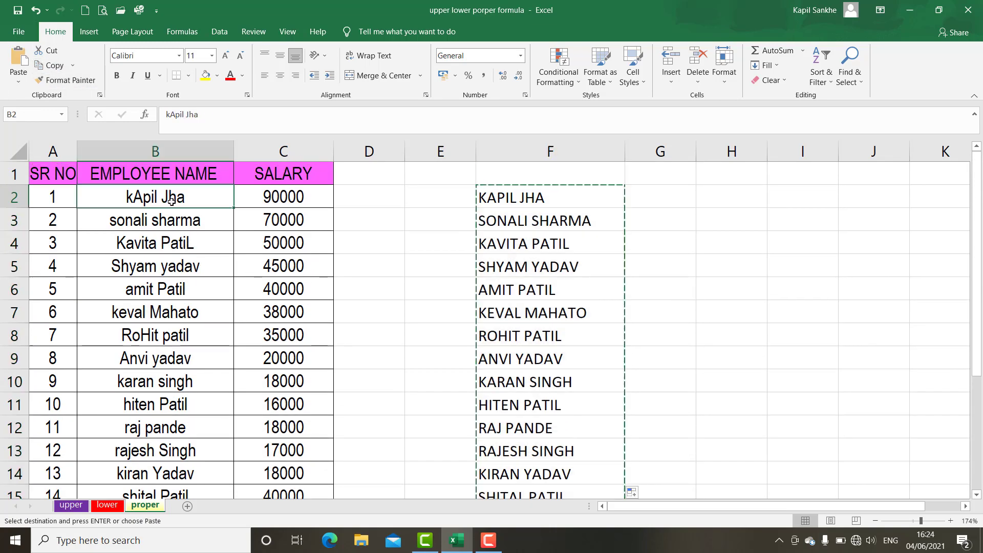
left_click(21, 61)
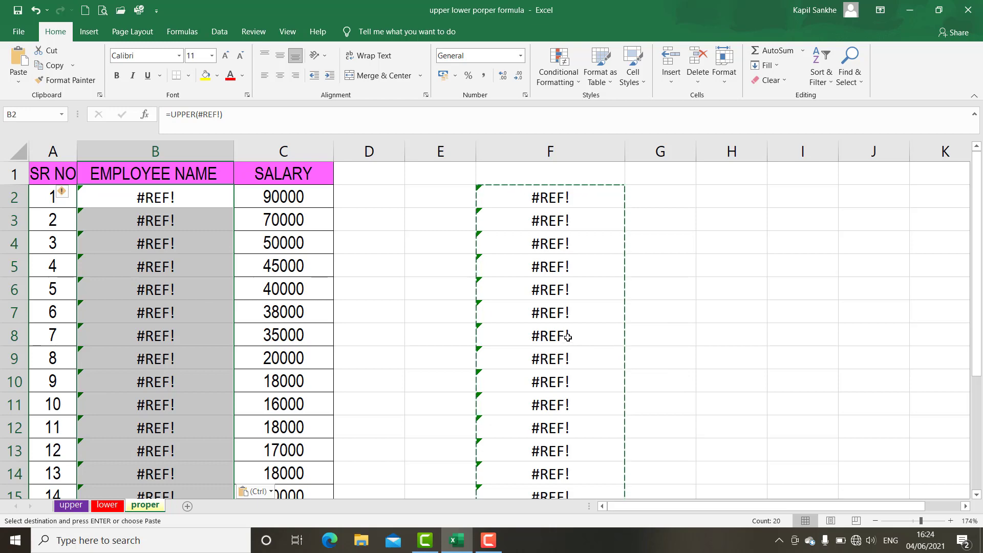
key("ctrl+z")
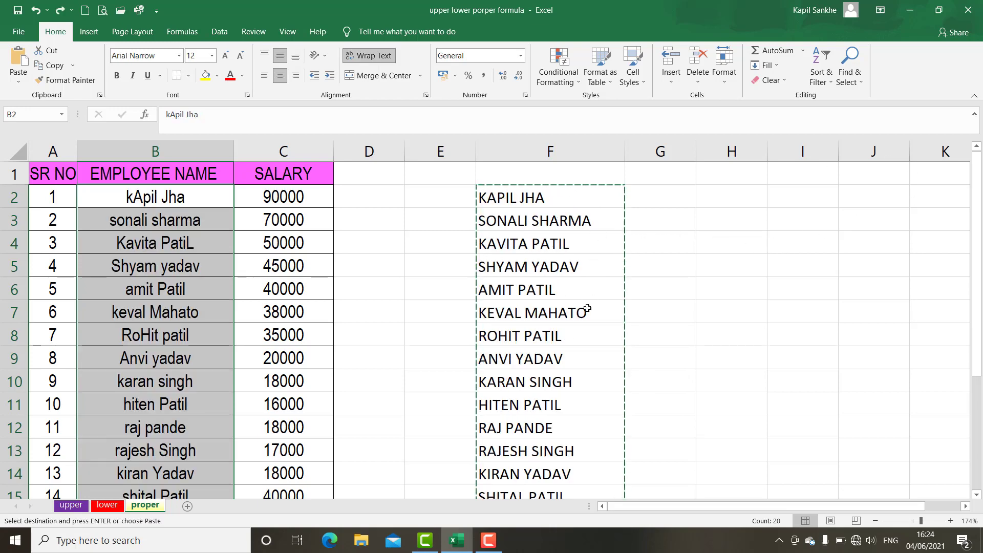
scroll(584, 344, "down", 2)
scroll(579, 394, "down", 3)
scroll(574, 405, "up", 4)
scroll(571, 398, "up", 1)
- Paste the capitalised names into column B from B2 as values only, and check them
left_click(145, 196)
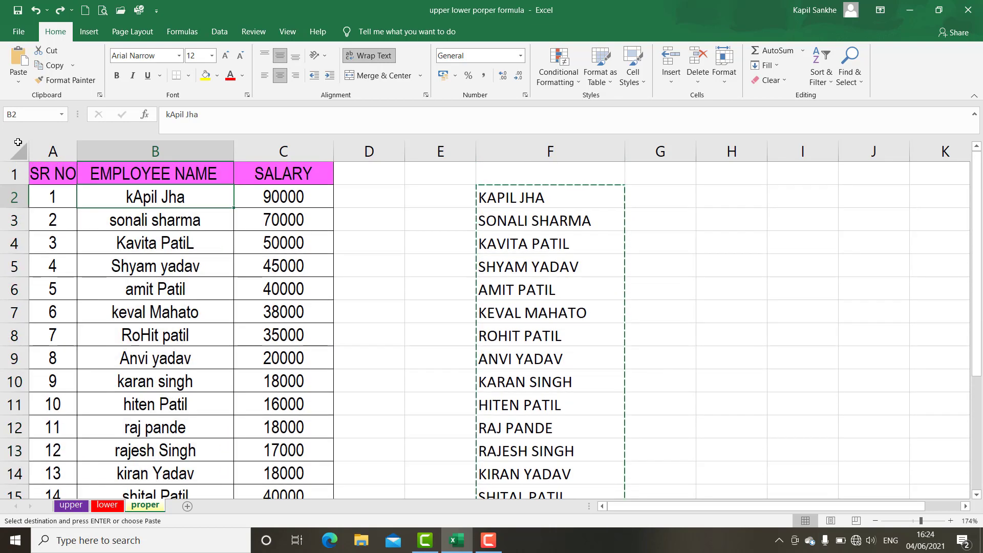
left_click(18, 84)
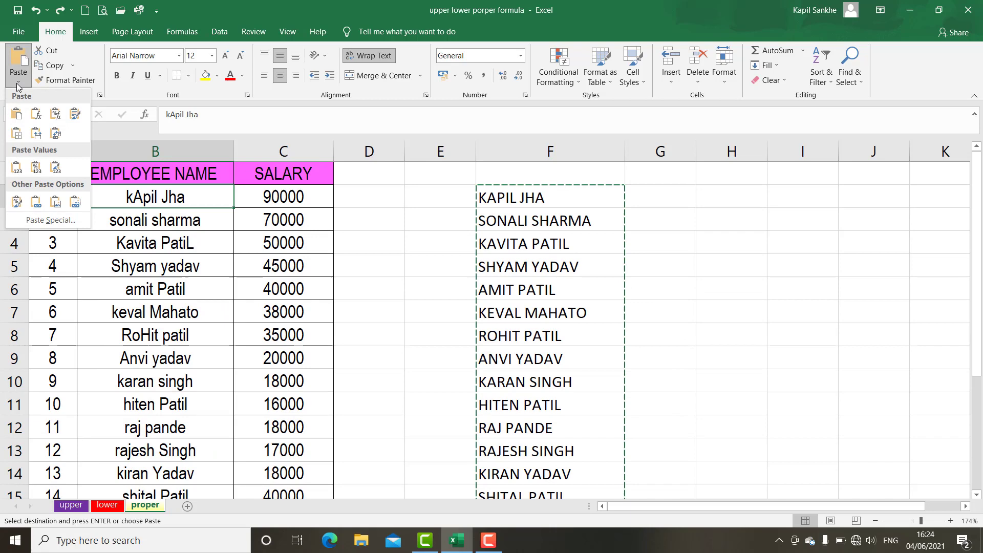
left_click(13, 175)
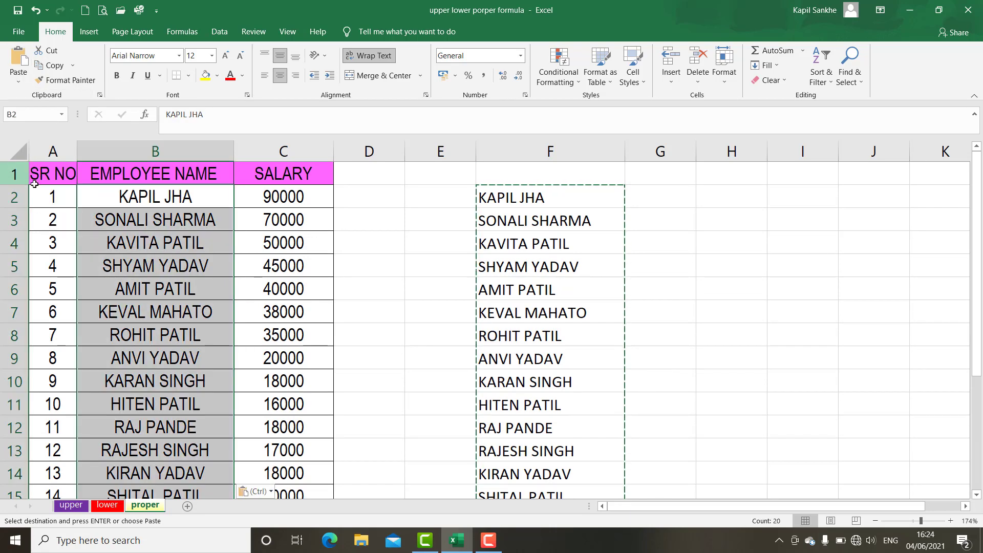
left_click(131, 193)
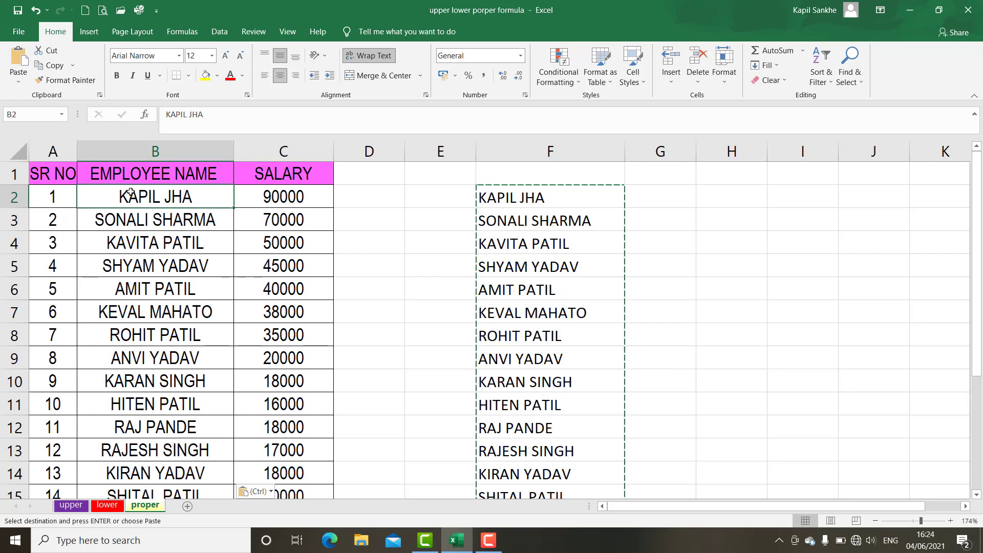
key("Down")
key("Down")
key("Down")
key("Down")
key("Down")
key("Down")
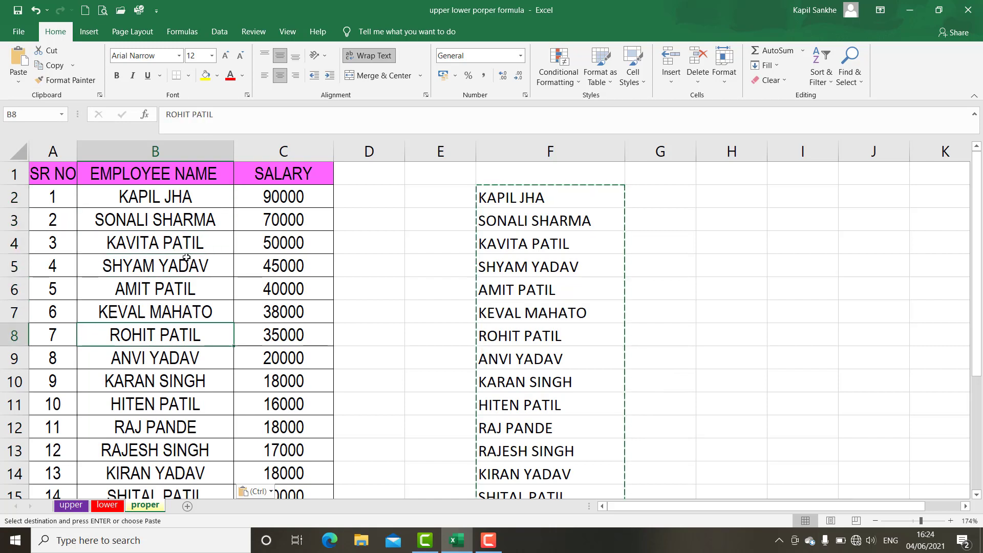
key("Down")
key("Down")
key("Down")
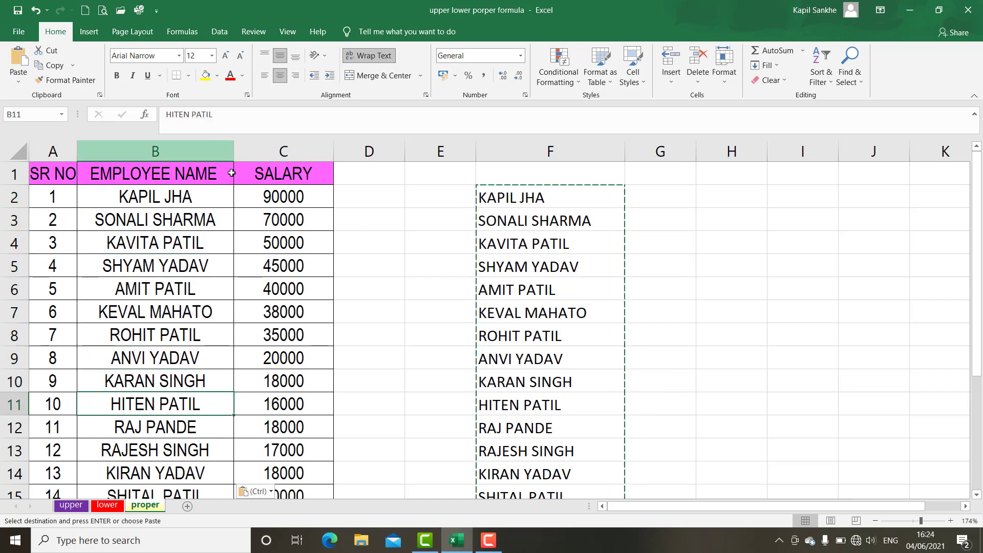
key("Down")
key("Down")
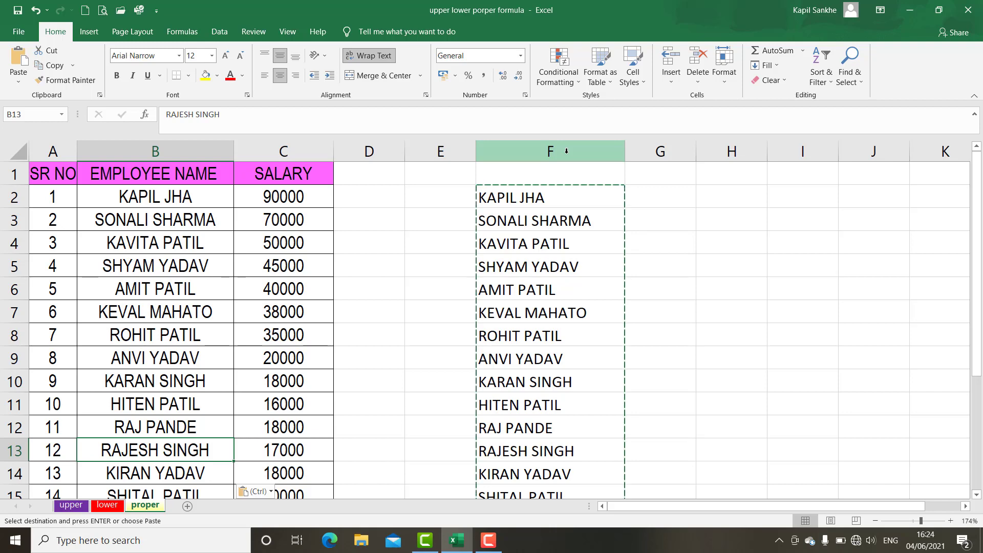
- Delete the helper column F
left_click(567, 151)
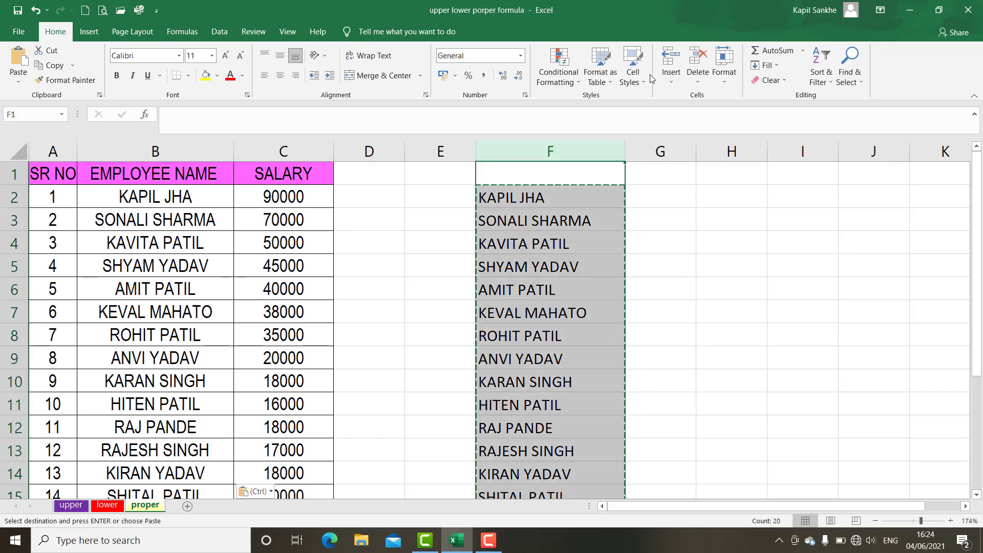
left_click(699, 56)
left_click(635, 293)
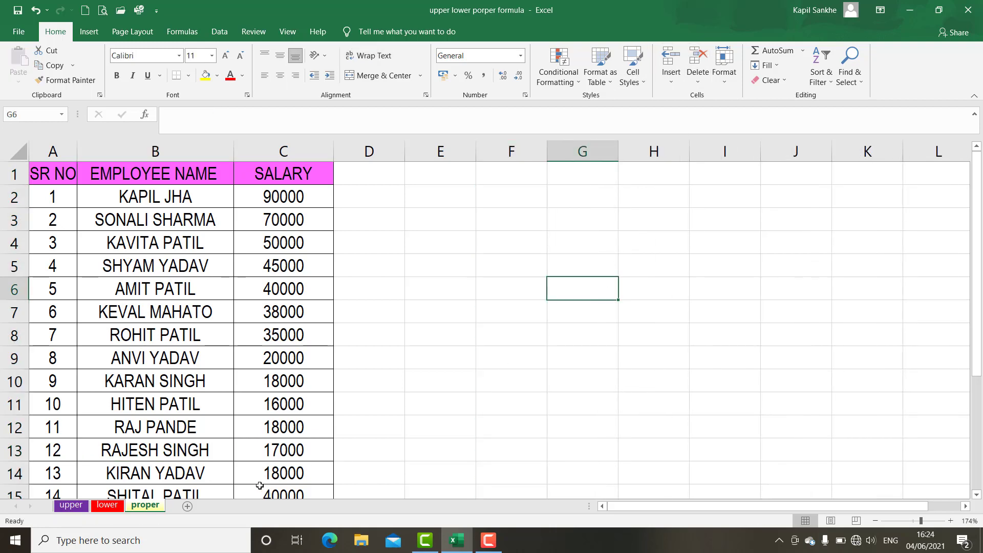
- On the lower sheet, enter =LOWER(B2) in F2
left_click(115, 507)
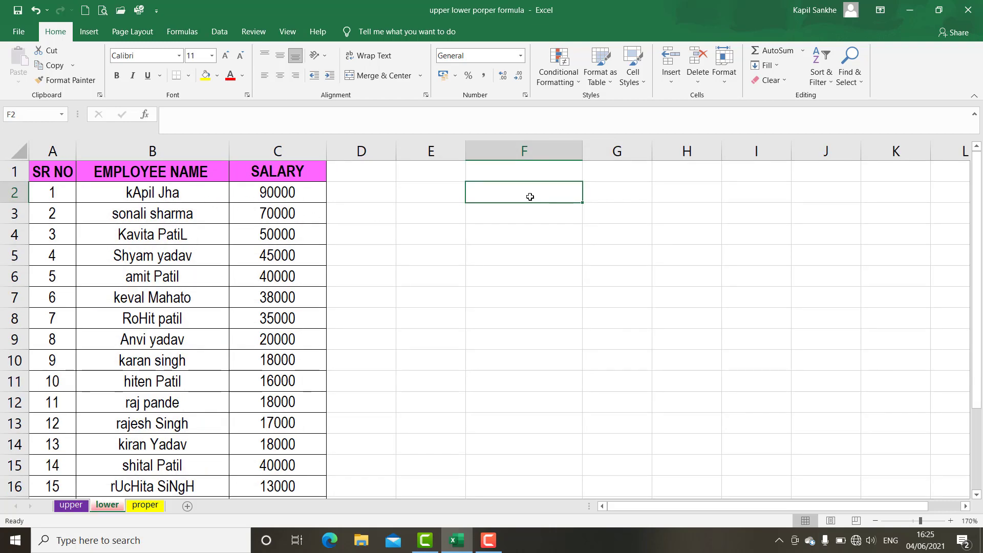
type("=")
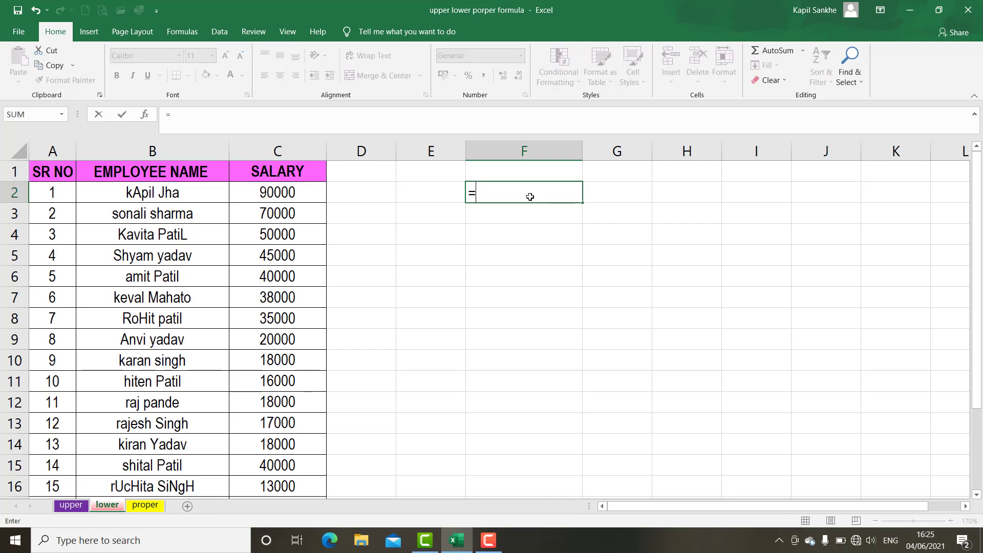
type("l")
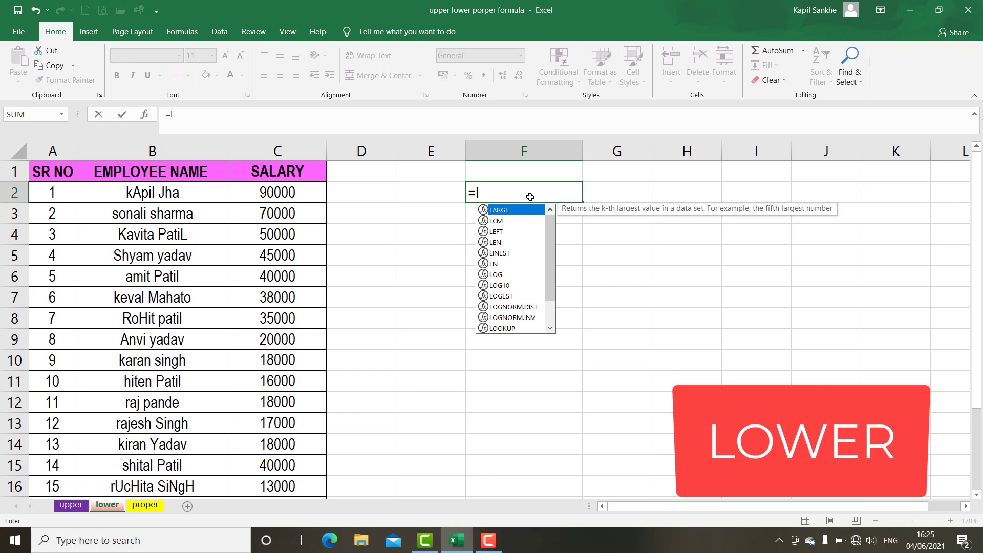
type("owe")
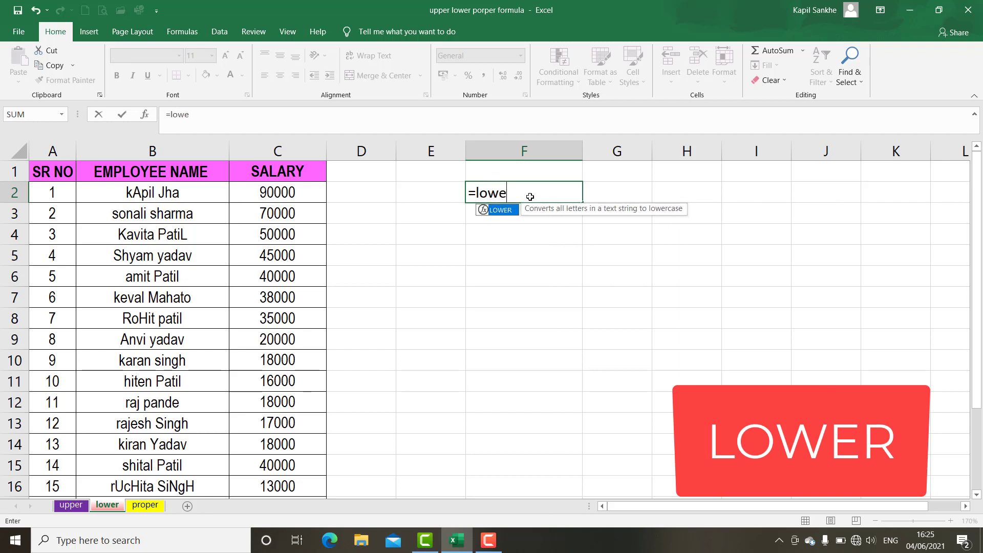
type("r")
double_click(500, 211)
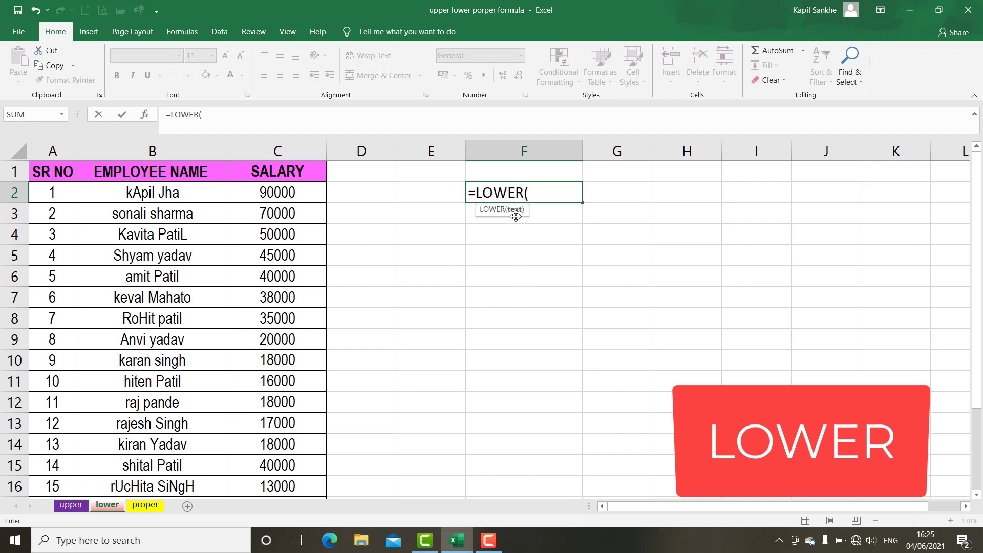
left_click(182, 192)
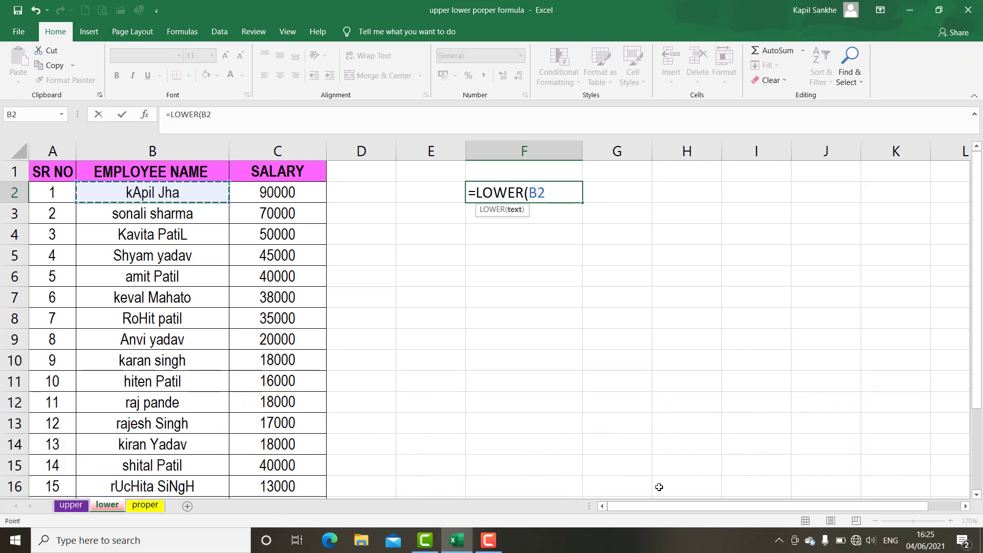
type(")")
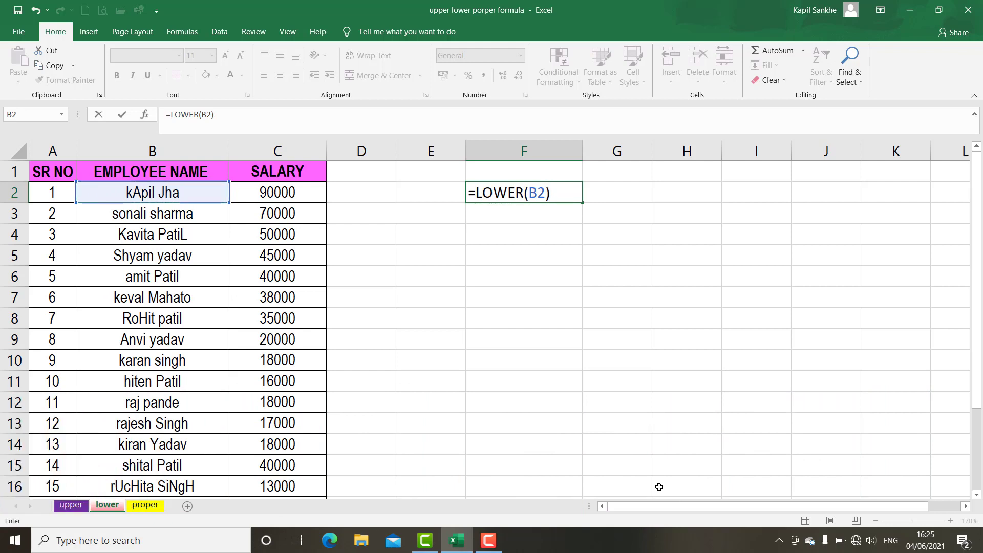
key("Return")
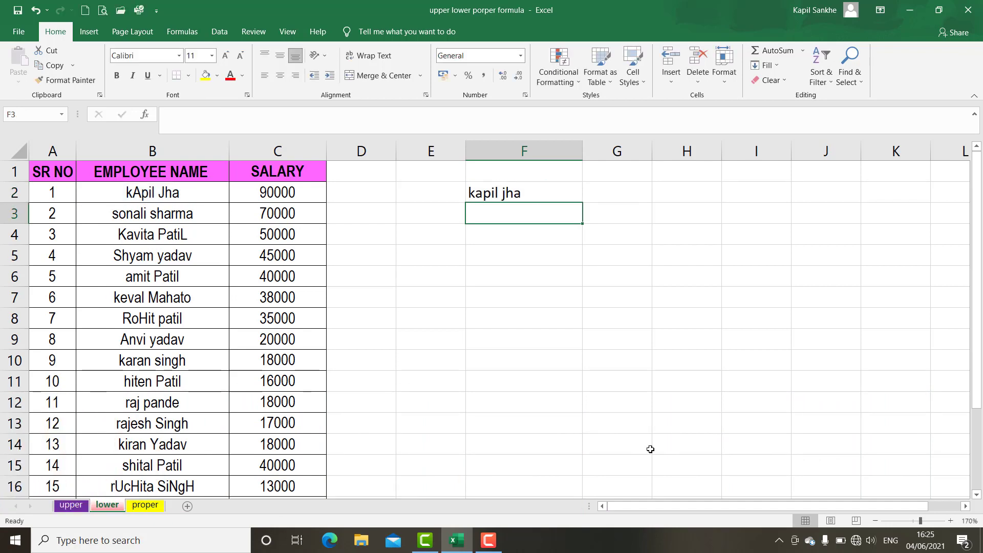
- Fill the LOWER formula from F2 down to F21
left_click(553, 191)
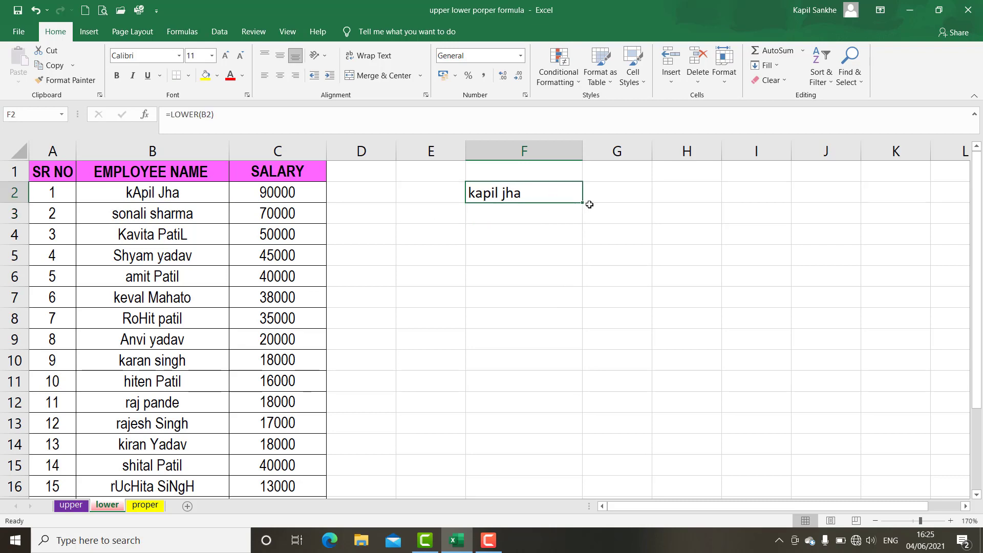
mouse_move(583, 202)
left_mouse_down()
mouse_move(578, 498)
mouse_move(578, 449)
left_mouse_up()
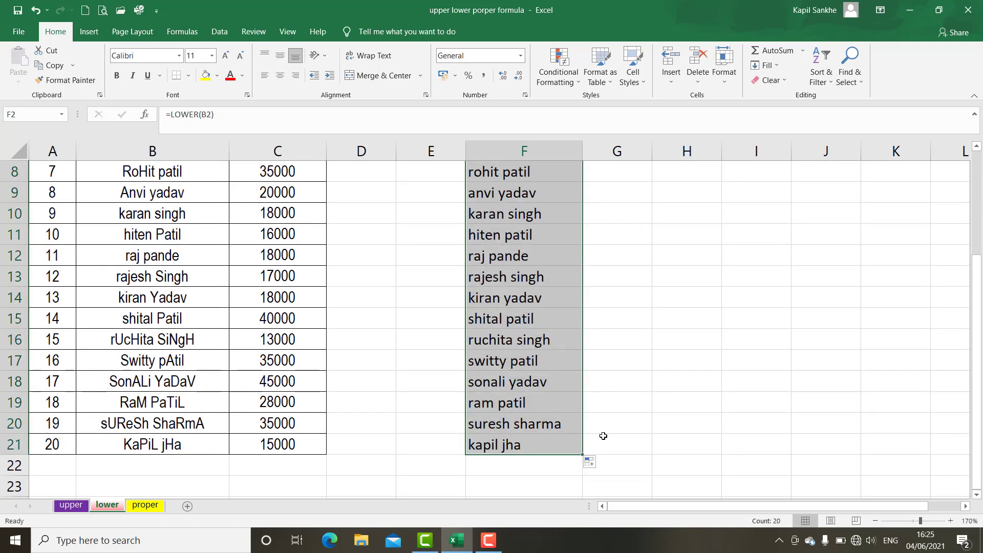
scroll(649, 429, "up", 3)
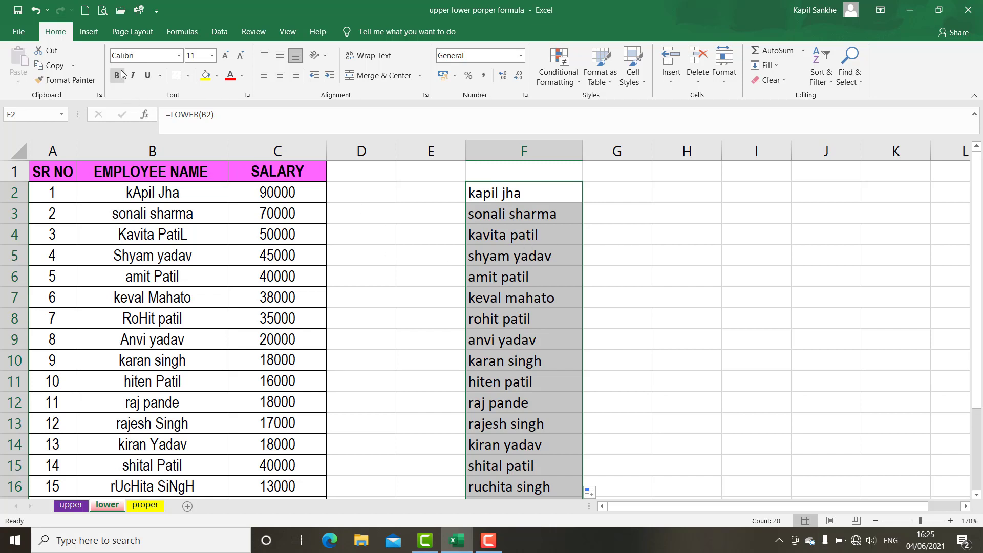
- Paste the lowercase names from F2:F21 into column B as values, then delete column F
left_click(47, 65)
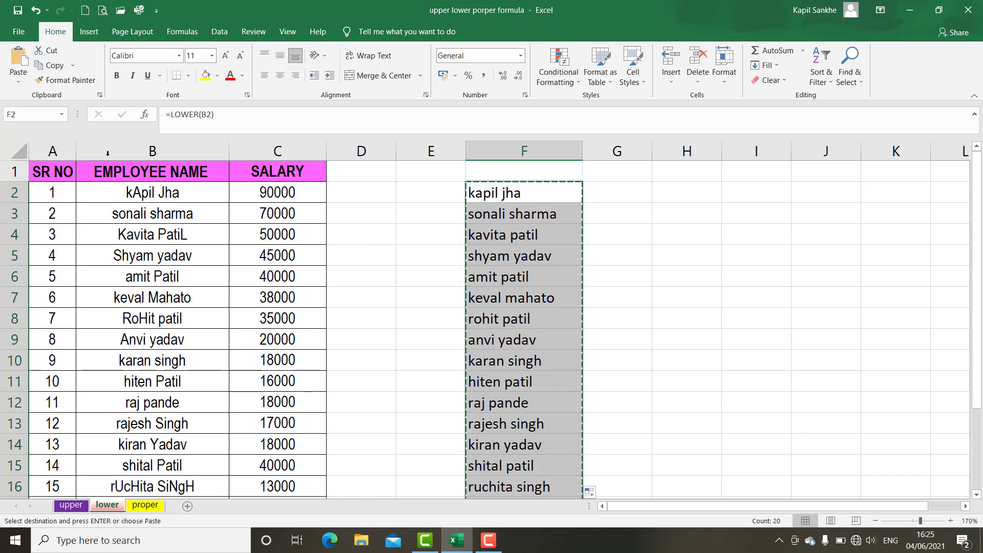
left_click(126, 187)
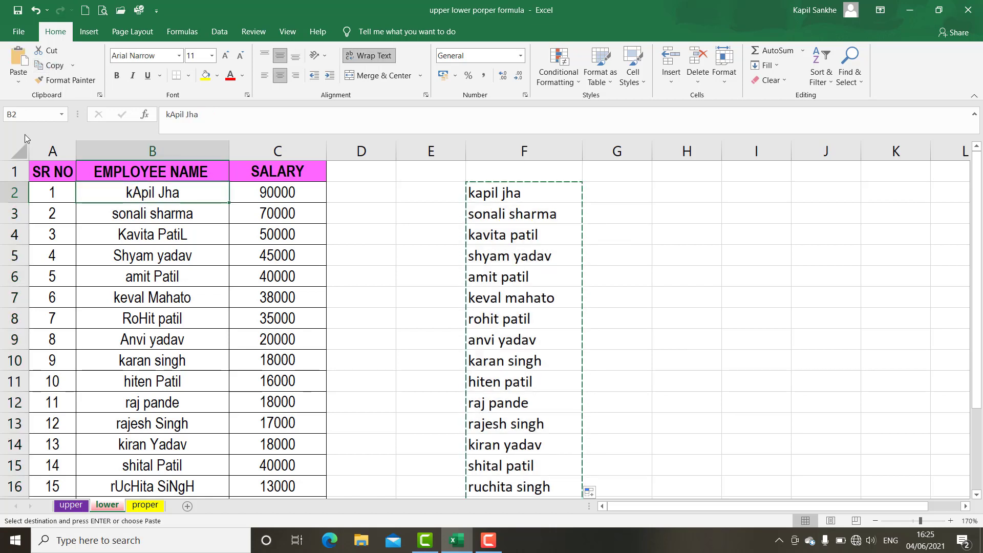
left_click(19, 83)
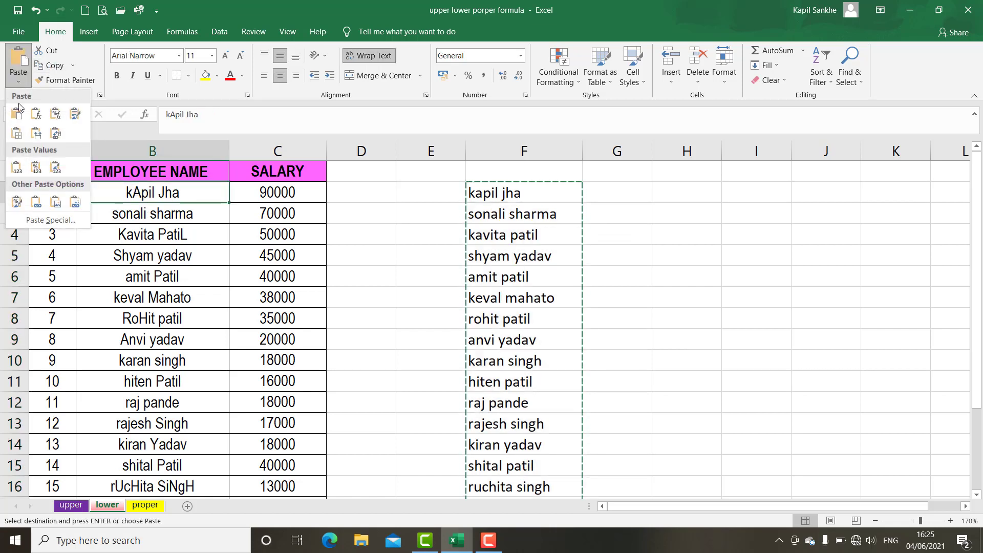
left_click(17, 169)
left_click(161, 193)
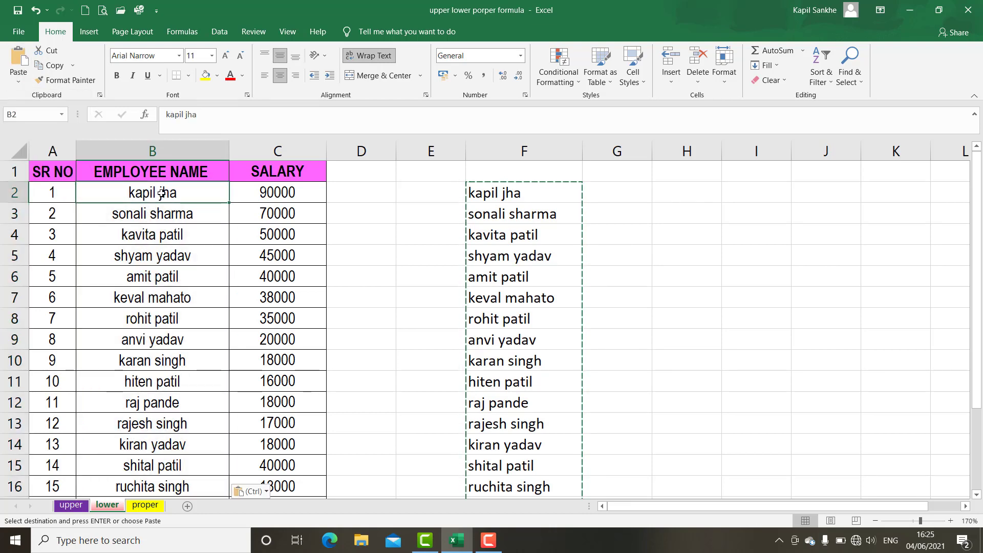
key("Down")
key("Down")
key("Down")
key("Down")
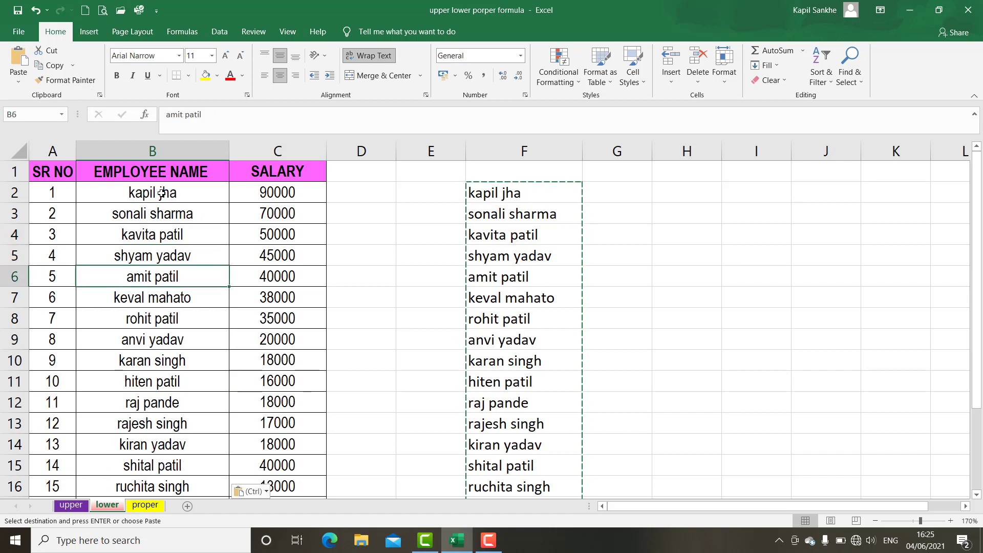
key("Down")
key("Down")
key("Down")
key("Down")
key("Down")
key("Down")
key("Down")
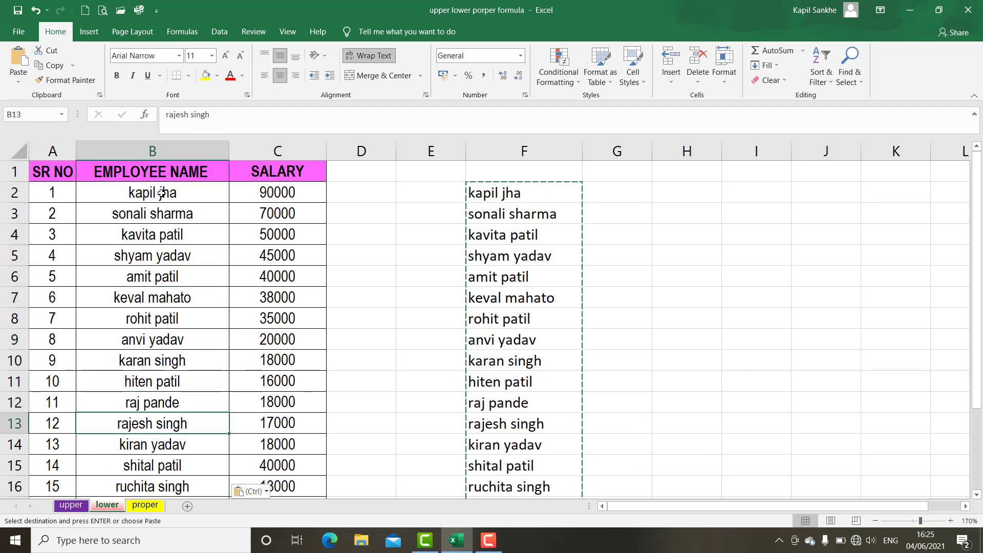
key("Down")
key("Down")
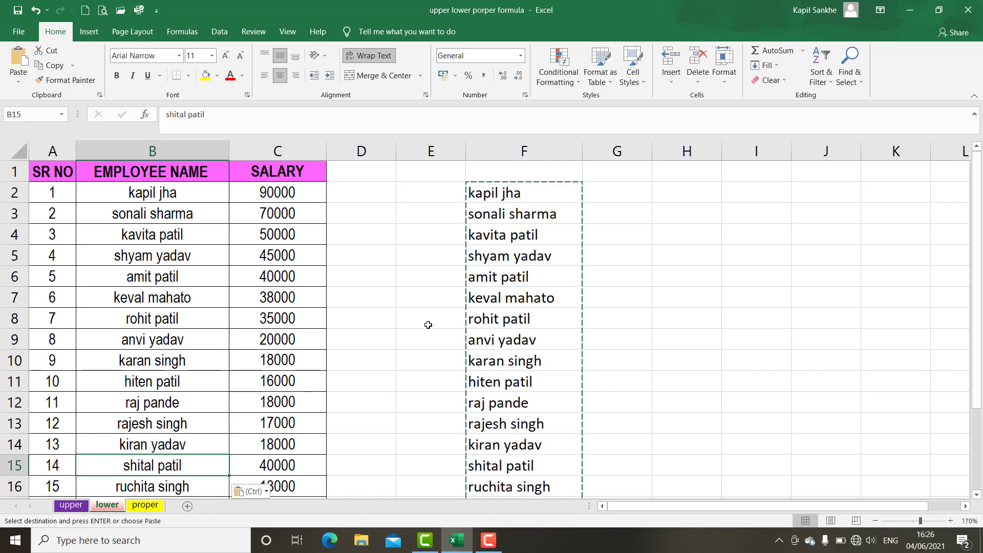
left_click(525, 149)
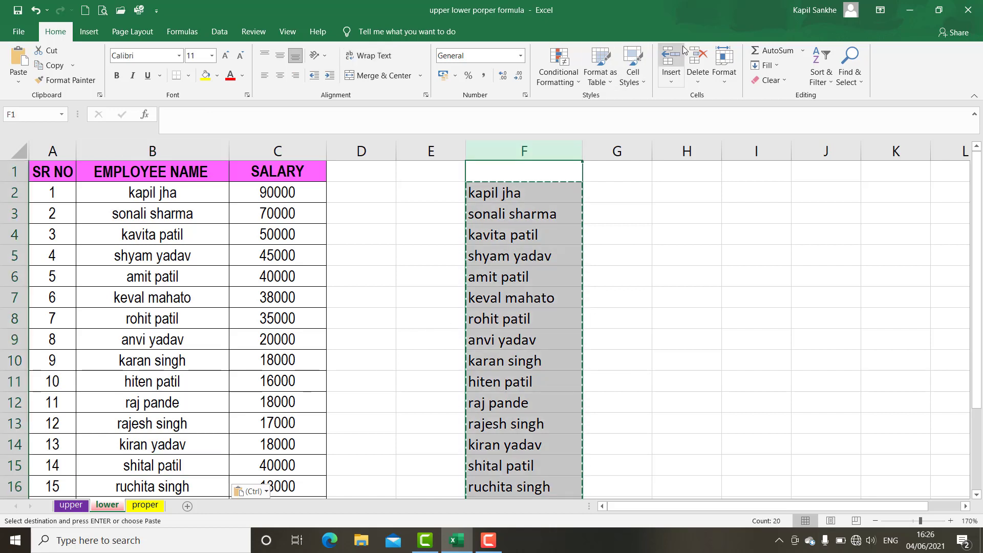
left_click(699, 60)
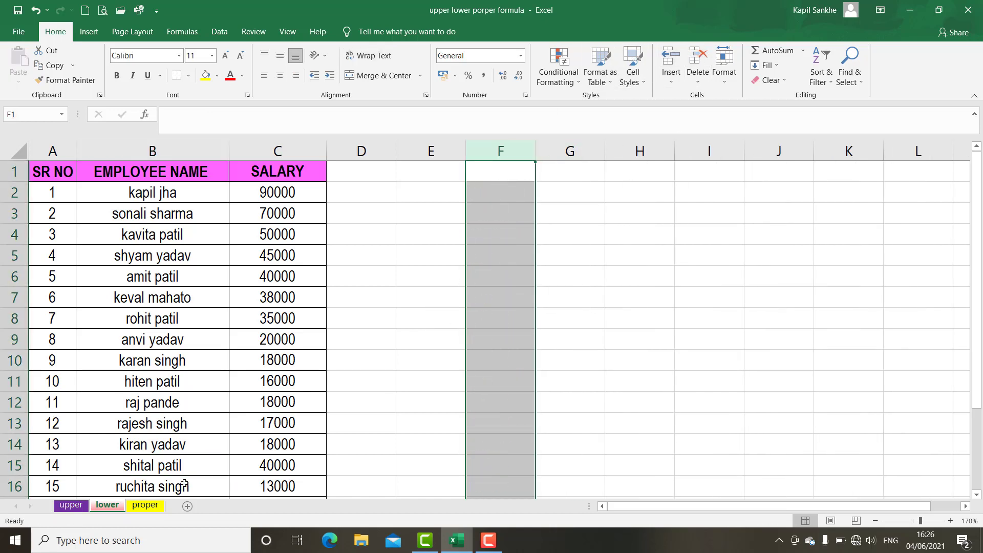
- On the proper sheet, widen column F and select F2 for the formula
left_click(142, 508)
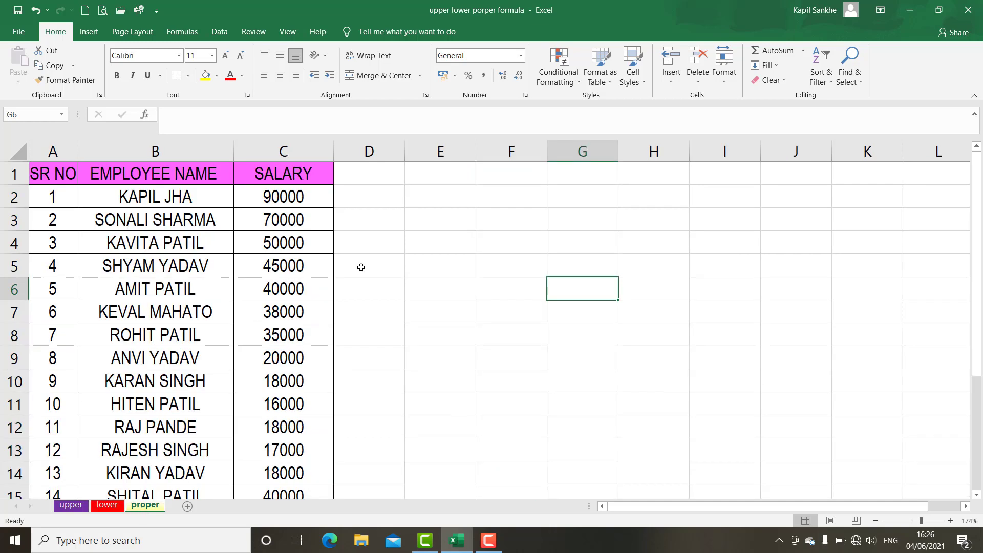
left_click_drag(547, 151, 645, 151)
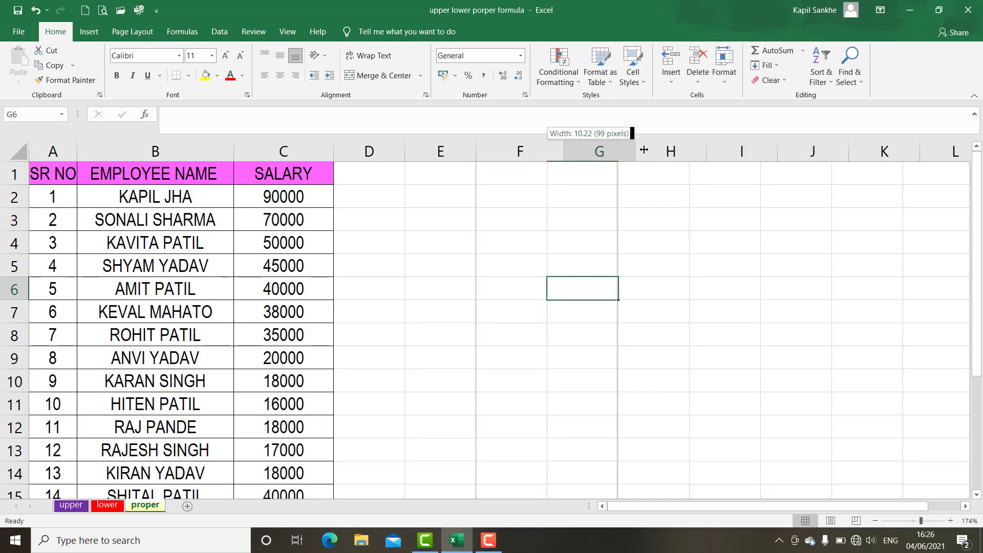
left_click(538, 200)
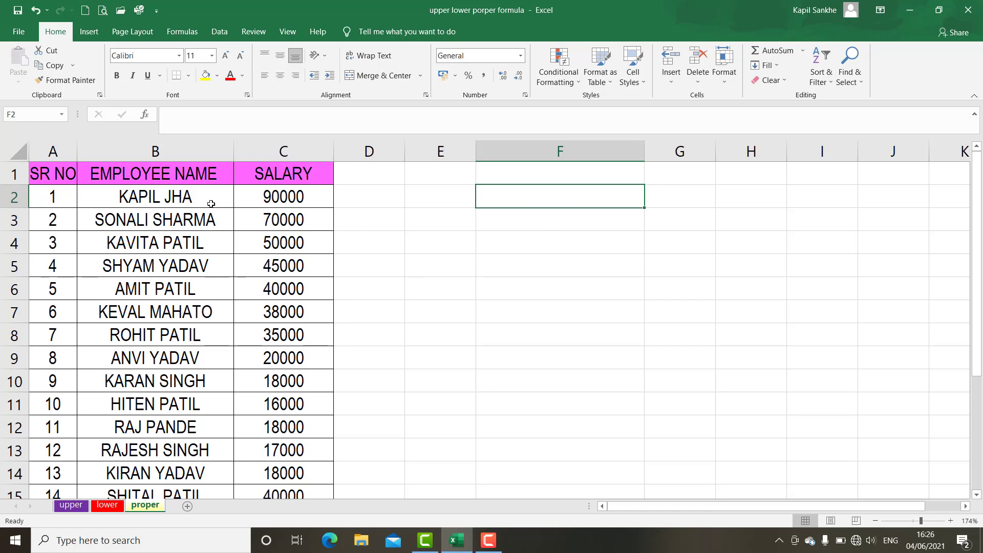
scroll(177, 252, "down", 1)
scroll(169, 364, "down", 2)
scroll(203, 267, "up", 3)
- Enter =PROPER(B2) in F2 to show the first name in proper case
type("=")
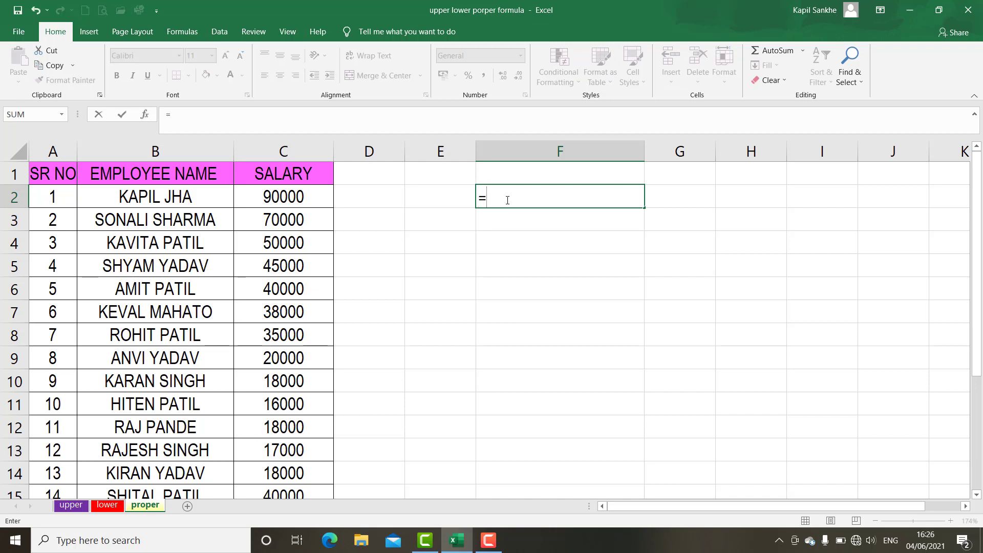
type("p")
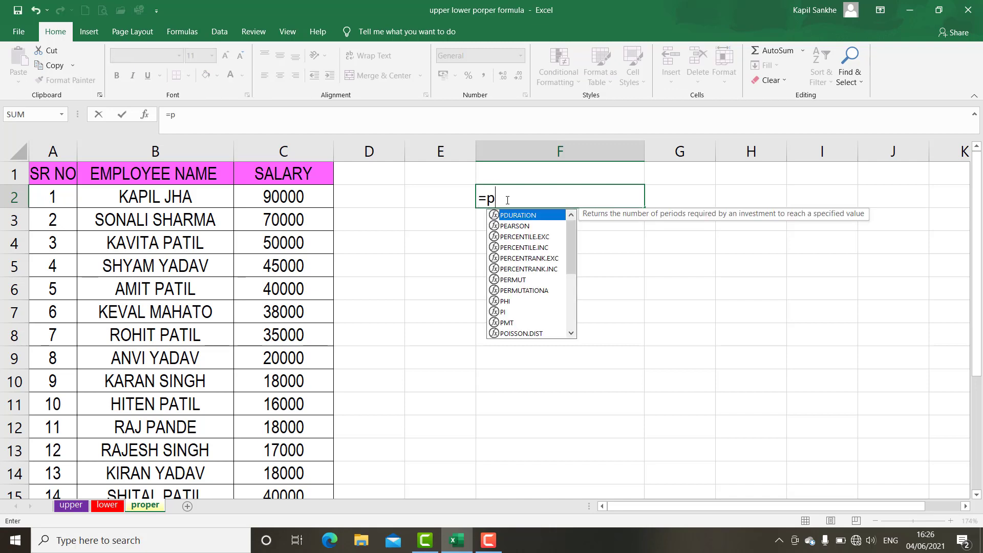
type("rop")
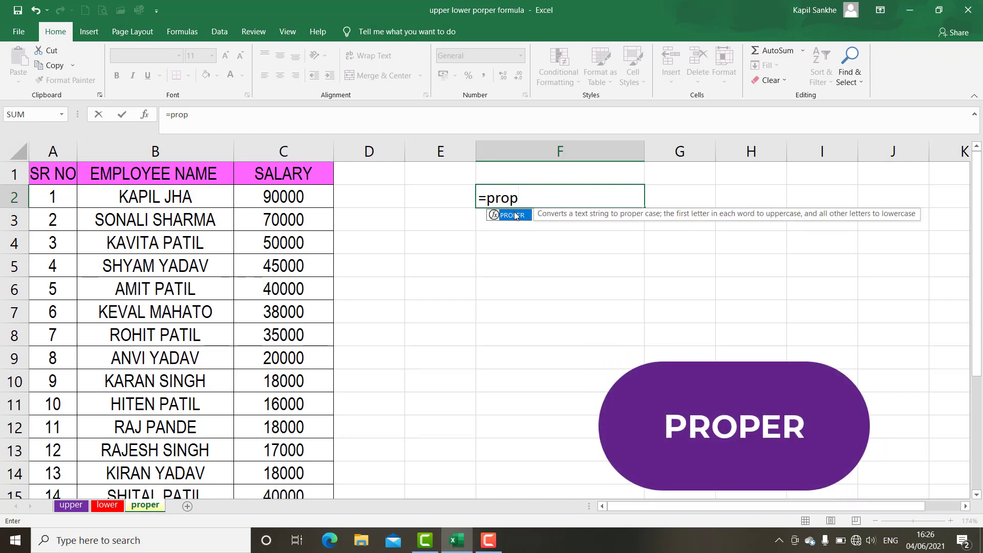
double_click(515, 216)
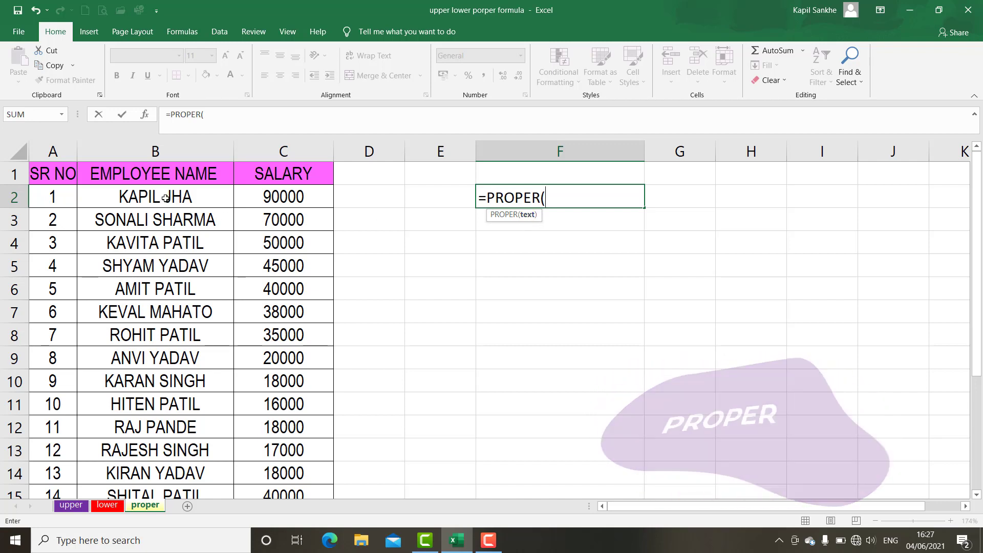
left_click(165, 199)
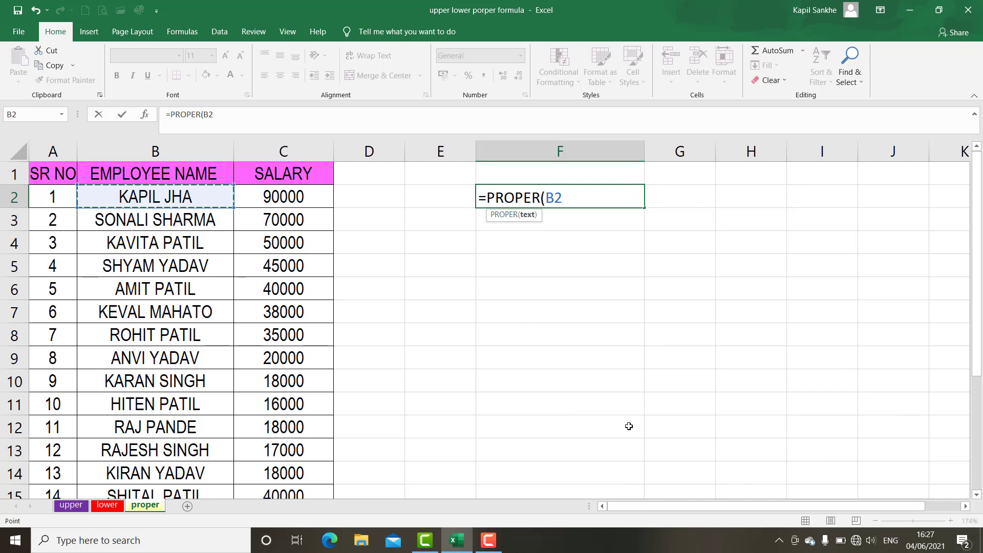
type(")")
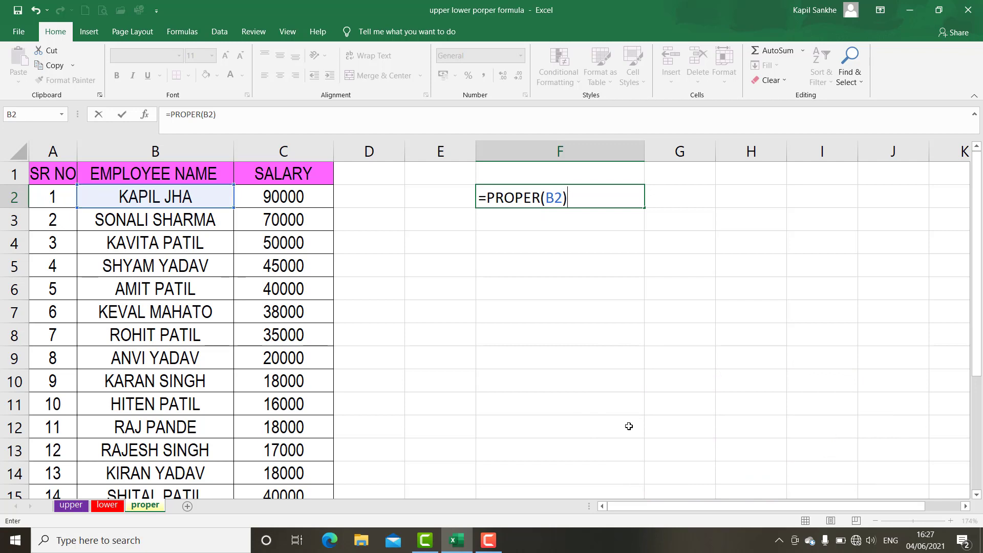
key("Return")
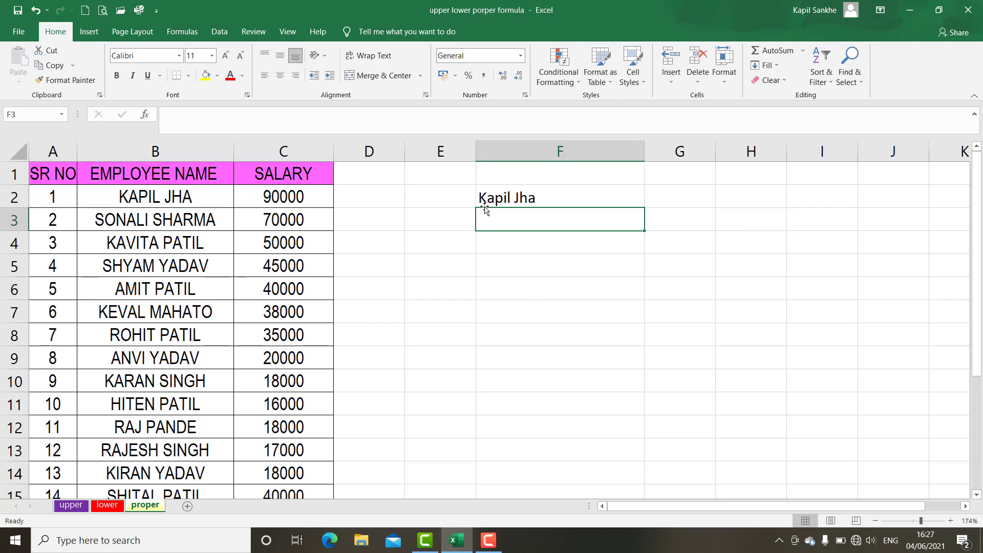
- Fill the PROPER formula from F2 to F21, check F3 and F4, then select F2:F21
left_click(502, 201)
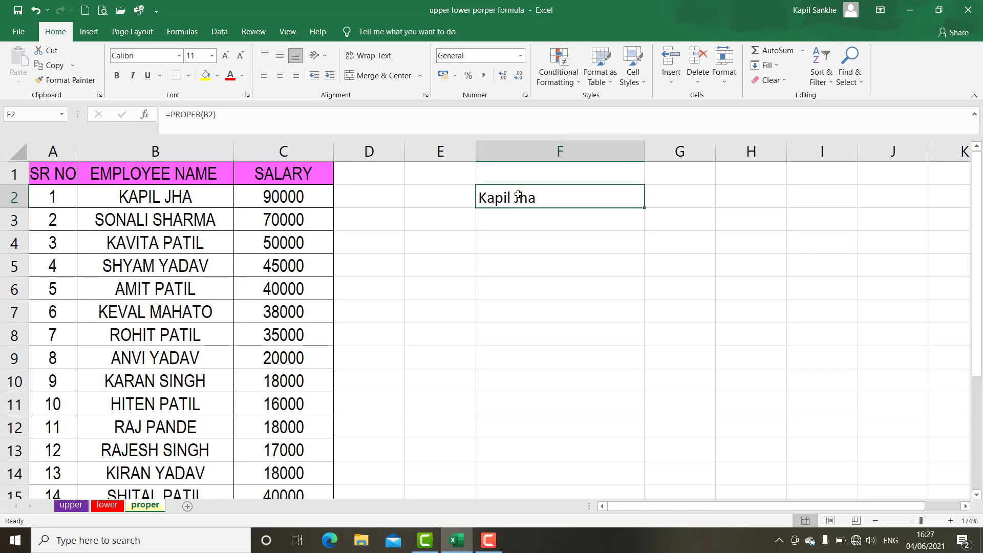
mouse_move(644, 209)
left_mouse_down()
mouse_move(642, 492)
mouse_move(645, 453)
left_mouse_up()
scroll(704, 331, "up", 3)
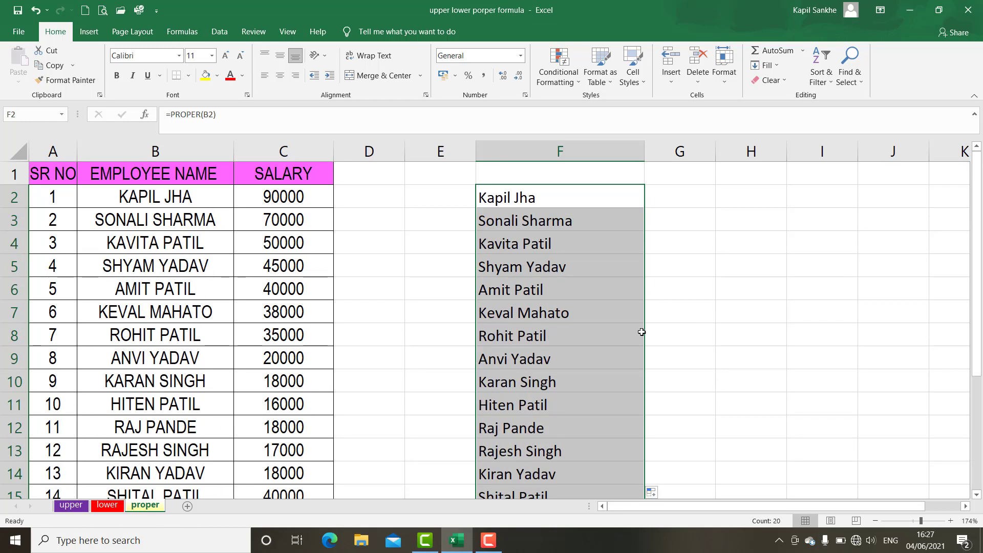
left_click(544, 219)
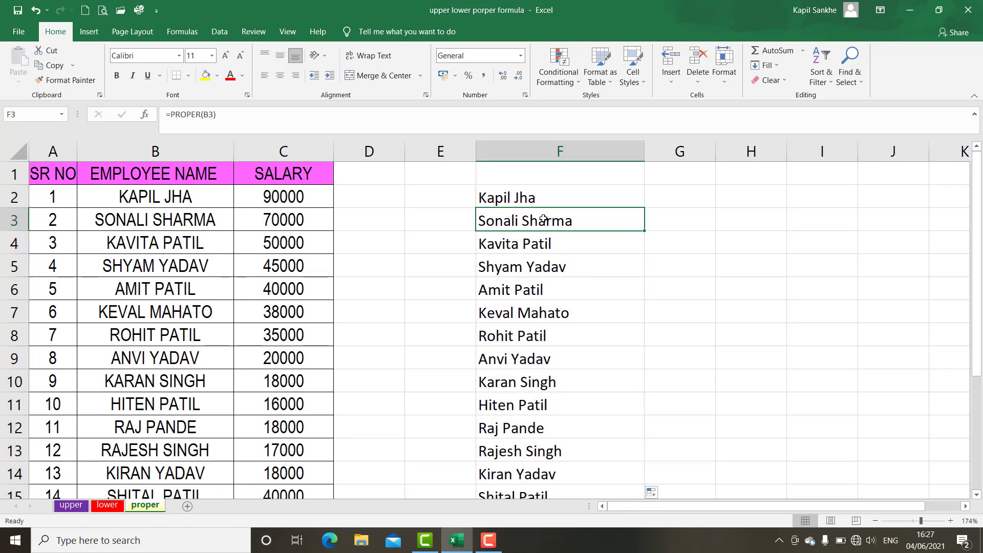
left_click(533, 242)
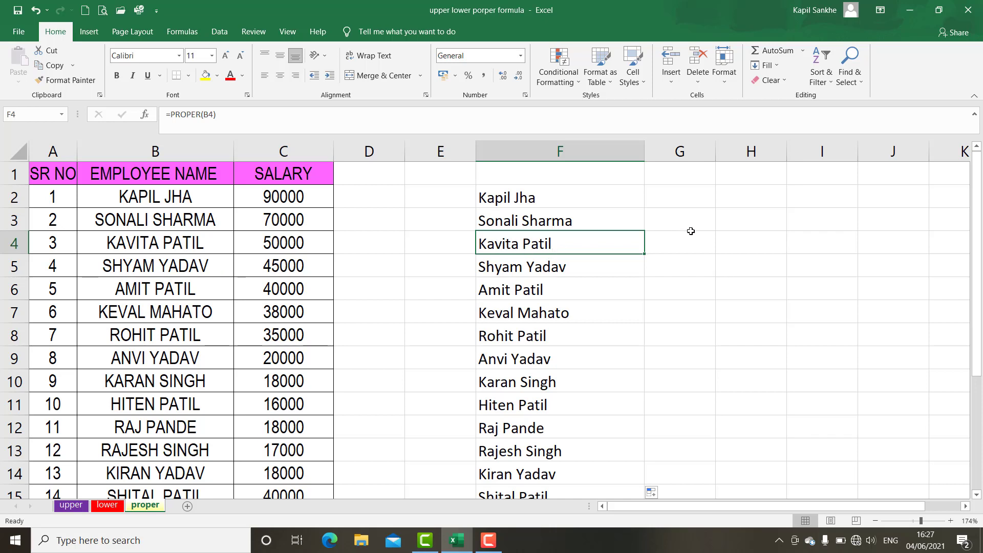
left_click(694, 205)
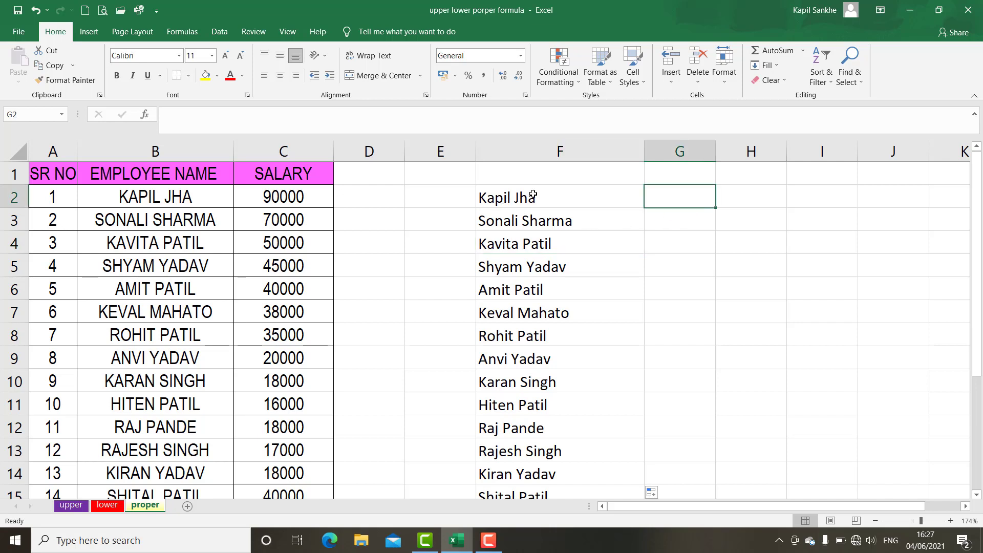
mouse_move(558, 192)
left_mouse_down()
mouse_move(585, 505)
mouse_move(581, 452)
left_mouse_up()
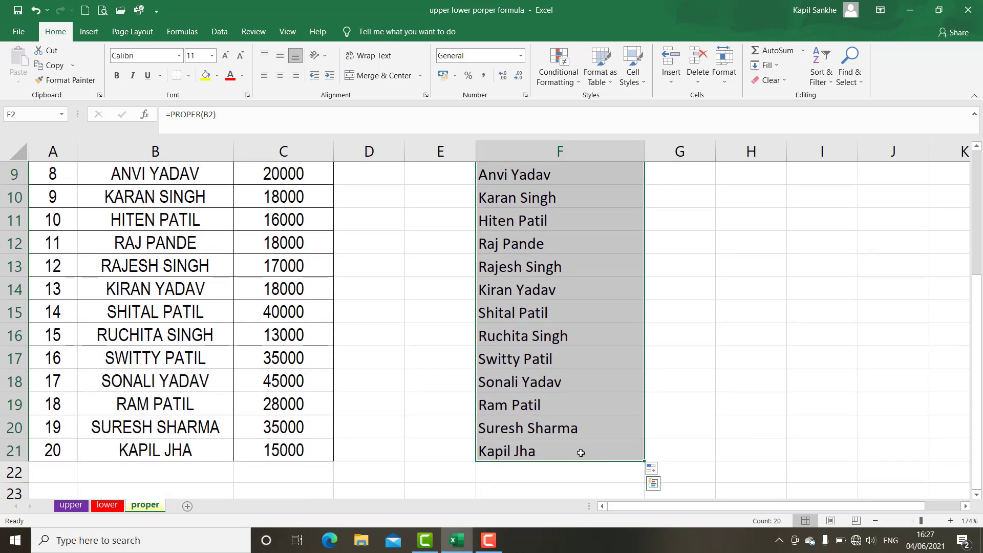
- Copy F2:F21 into column B at B2 as values, then check the proper-case names
left_click(55, 66)
scroll(149, 198, "up", 3)
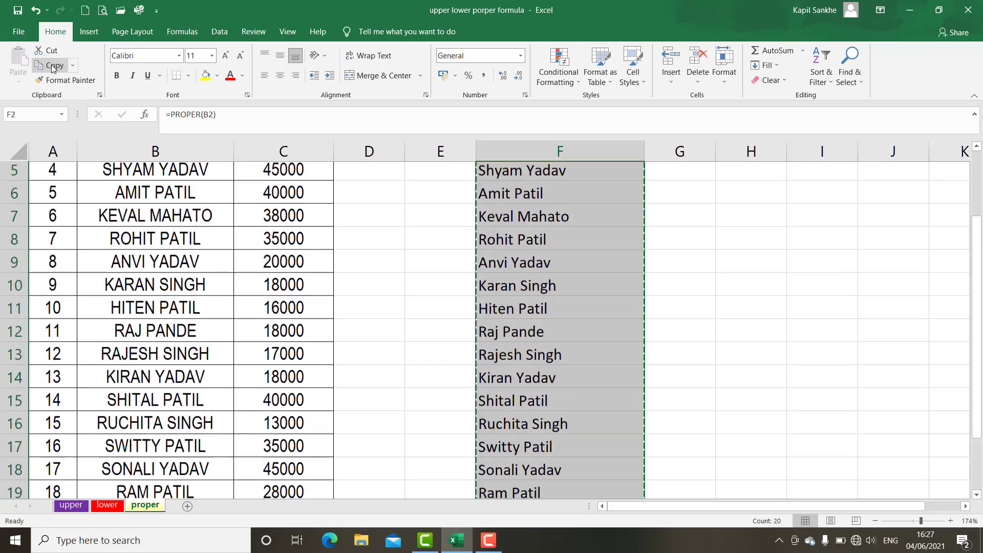
left_click(149, 199)
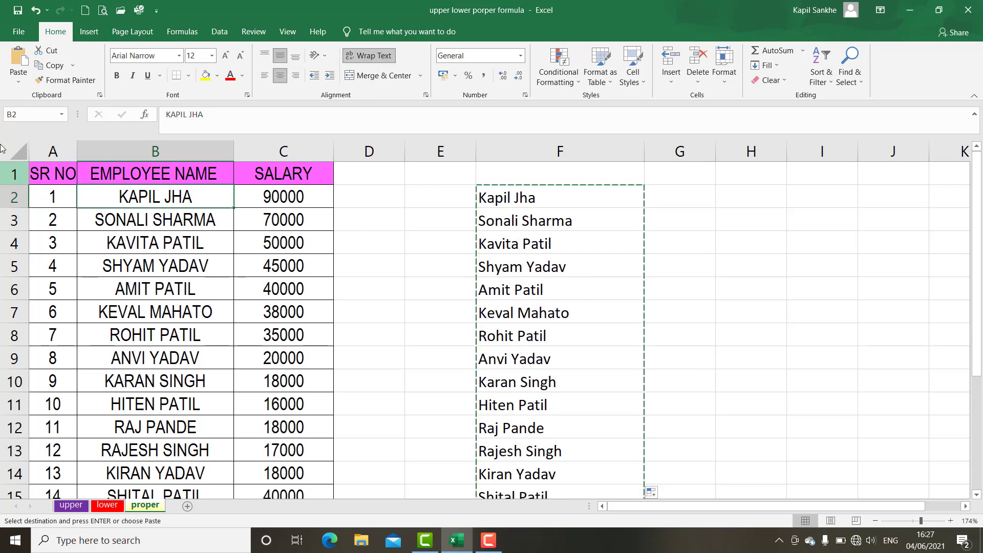
left_click(18, 82)
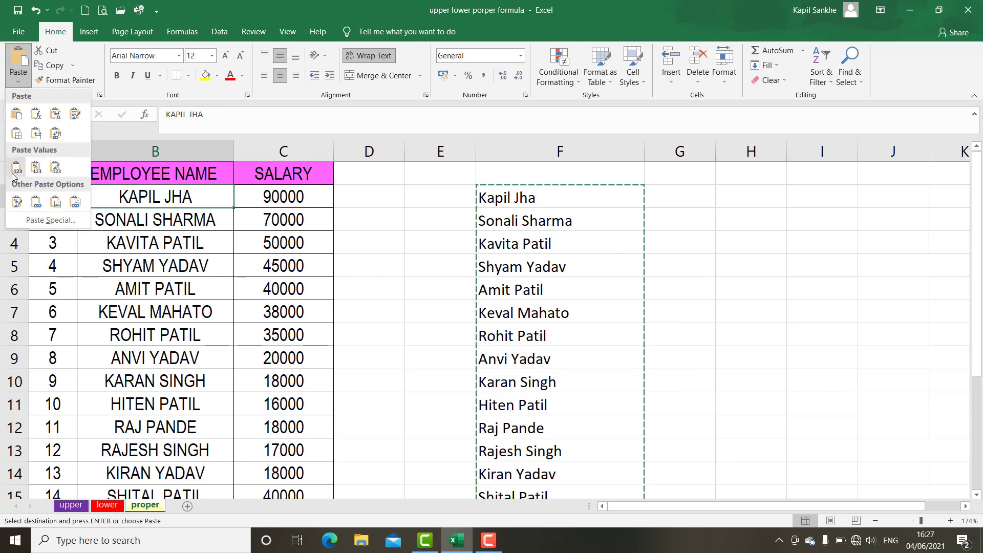
left_click(13, 175)
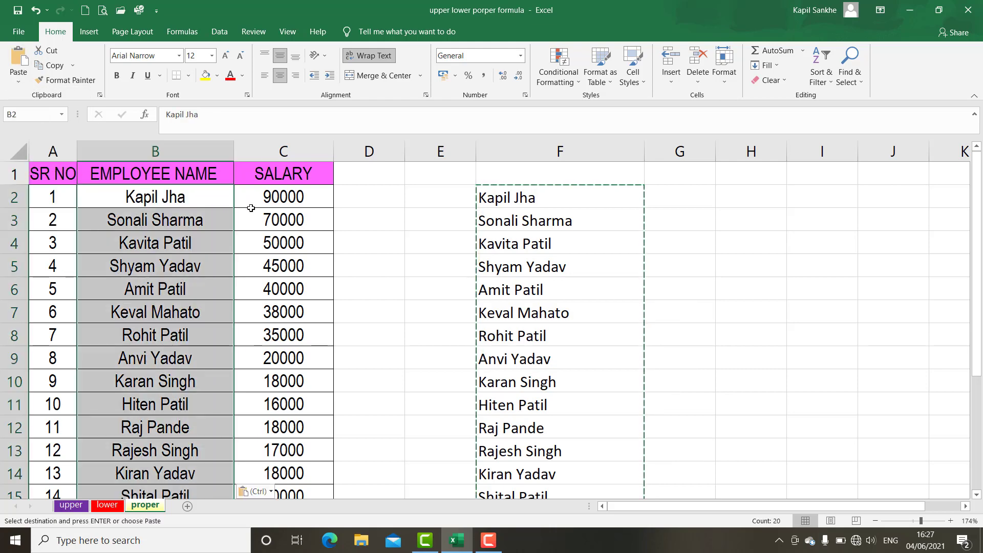
left_click(402, 218)
left_click(195, 198)
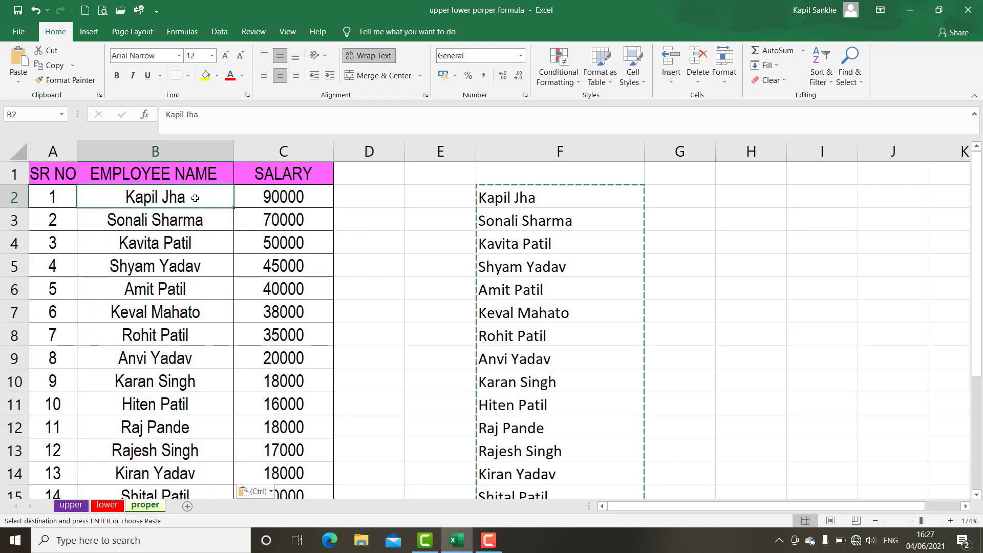
key("Down")
key("Down")
key("Down")
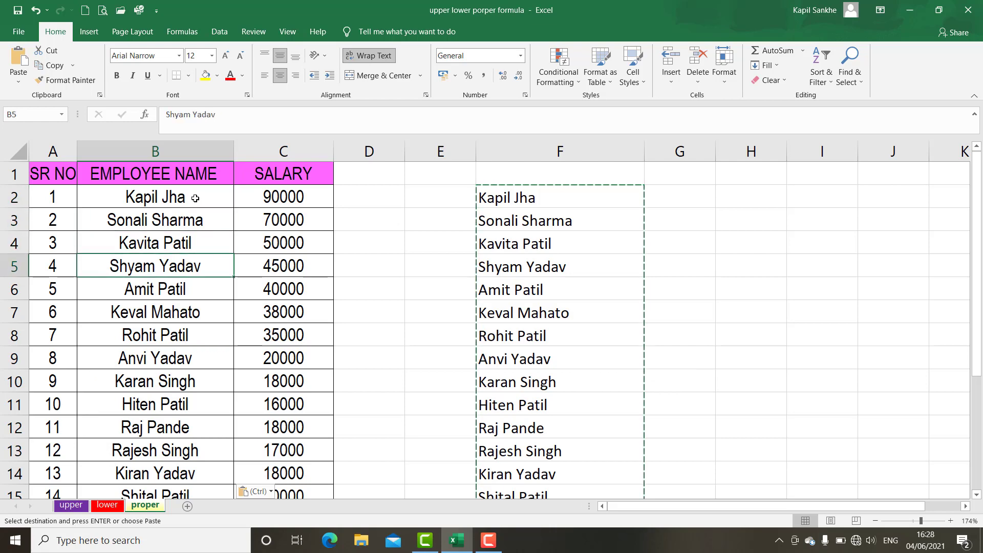
key("Down")
key("Down")
key("Down")
key("Down")
key("Down")
key("Down")
key("Down")
key("Down")
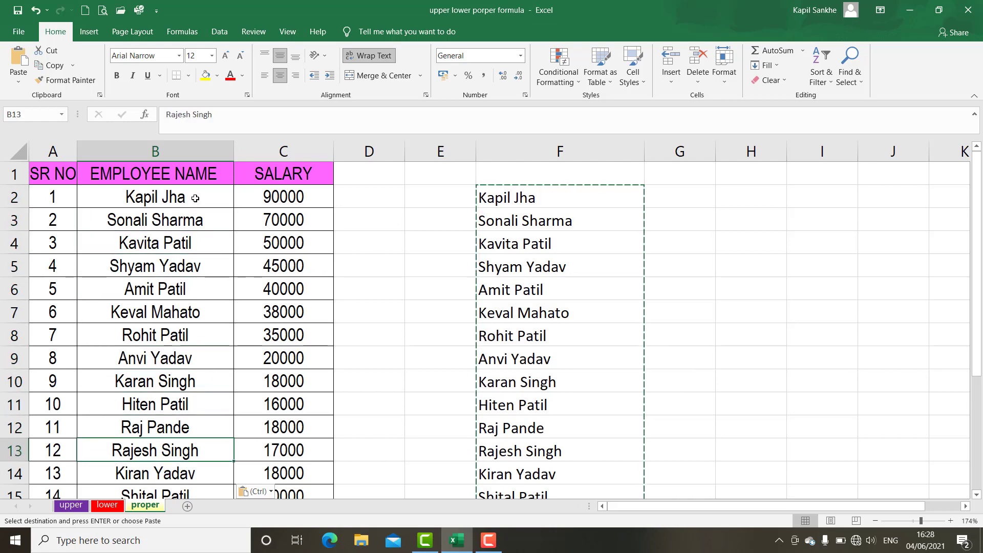
key("Down")
key("Down")
key("Down")
key("Down")
key("Down")
scroll(417, 323, "up", 2)
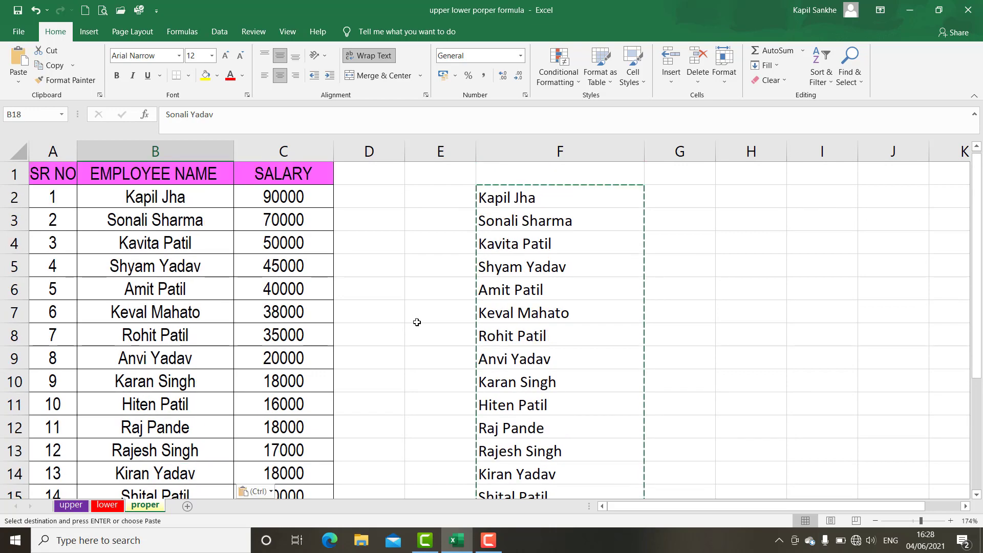
- Delete helper column F of PROPER formulas from the proper sheet, leaving names in column B
left_click(545, 147)
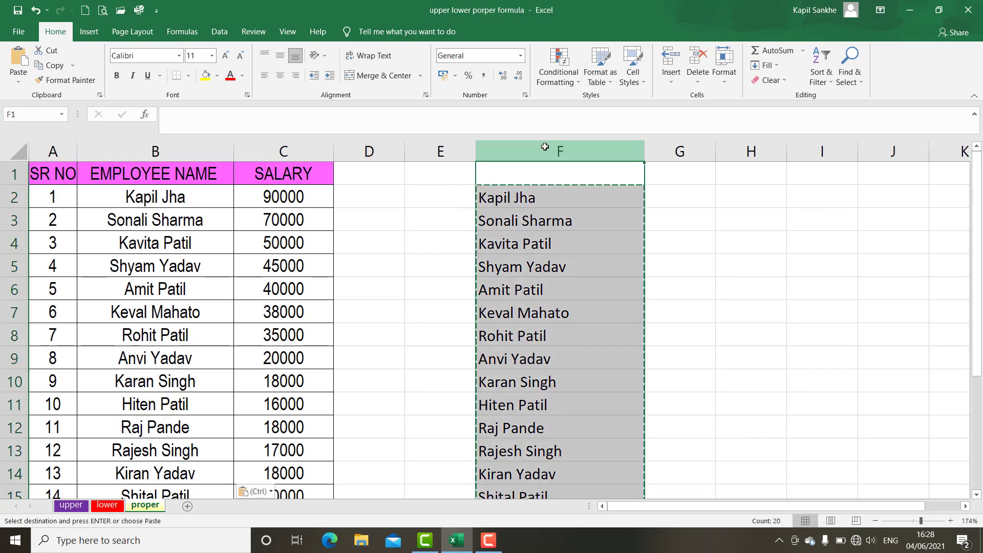
left_click(697, 60)
left_click(641, 278)
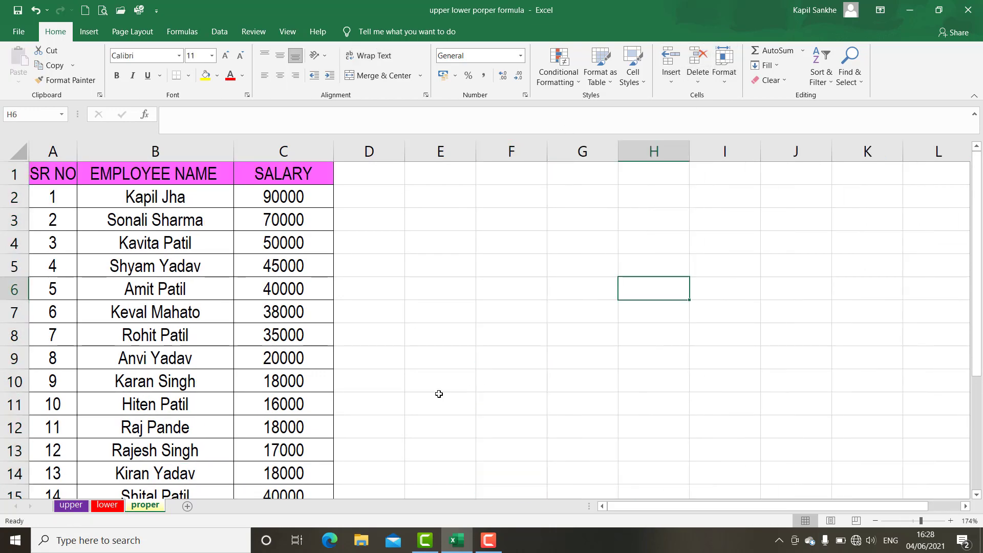